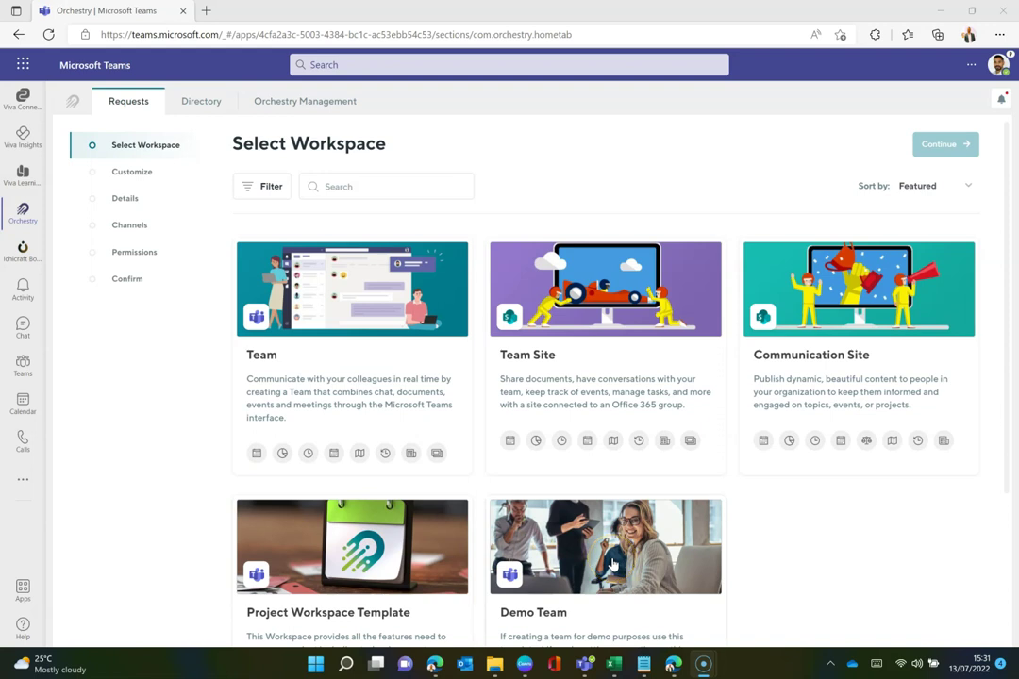
# Select the Demo Team workspace template, which includes the Mutual NDA document template
pyautogui.scroll(-3, 613, 563)
pyautogui.click(618, 389)
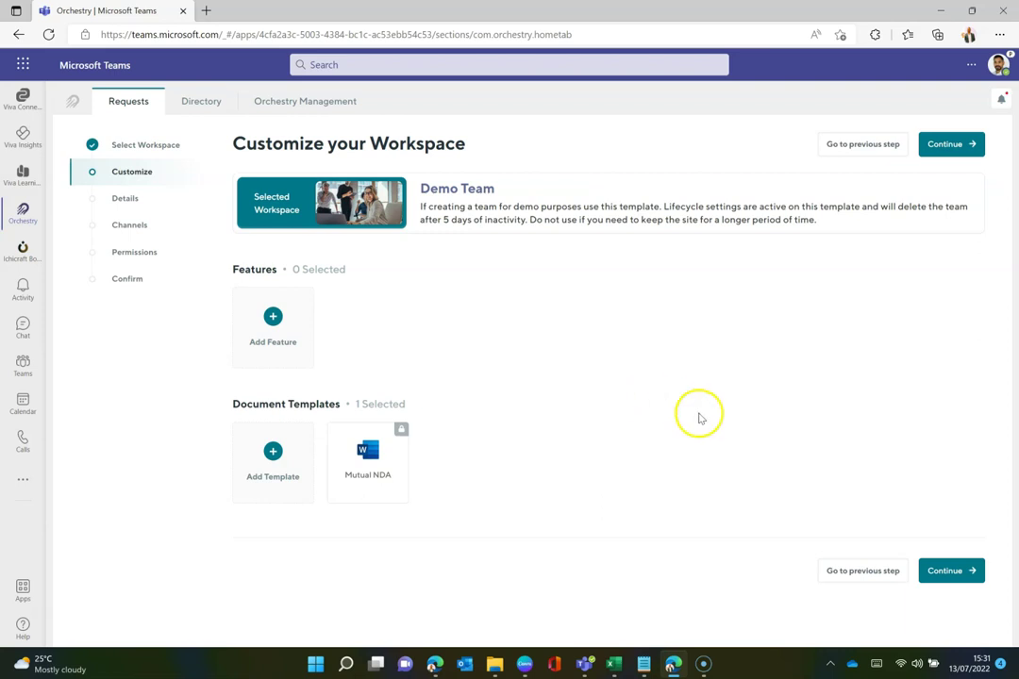
# Name the workspace 'Client Onboarding', with department Operations and location Europe
pyautogui.click(939, 570)
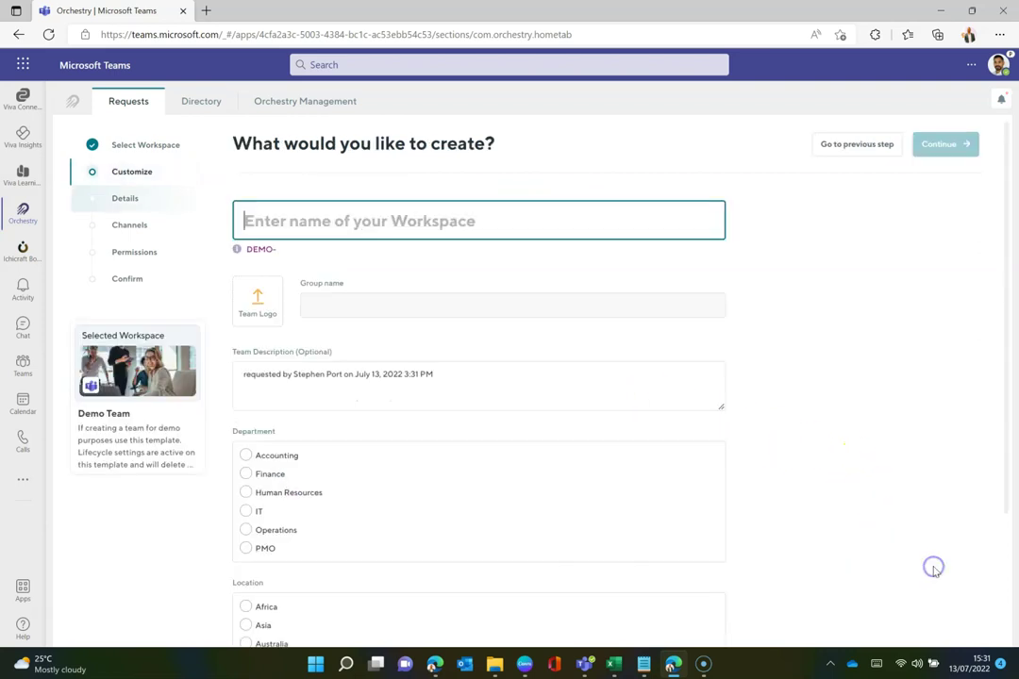
pyautogui.click(421, 221)
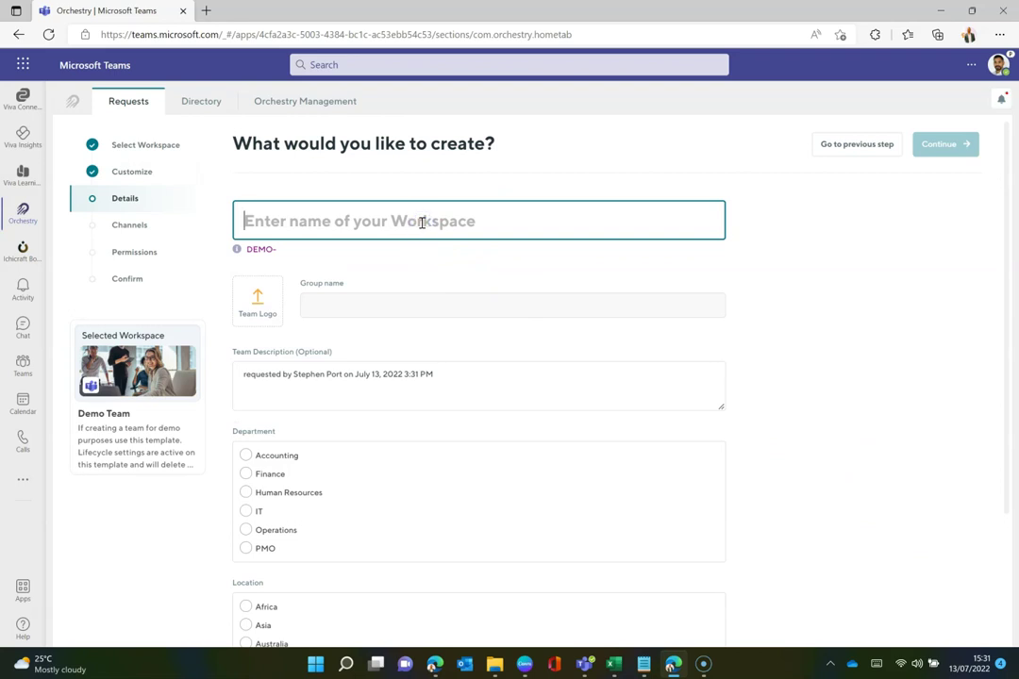
pyautogui.write('Client ')
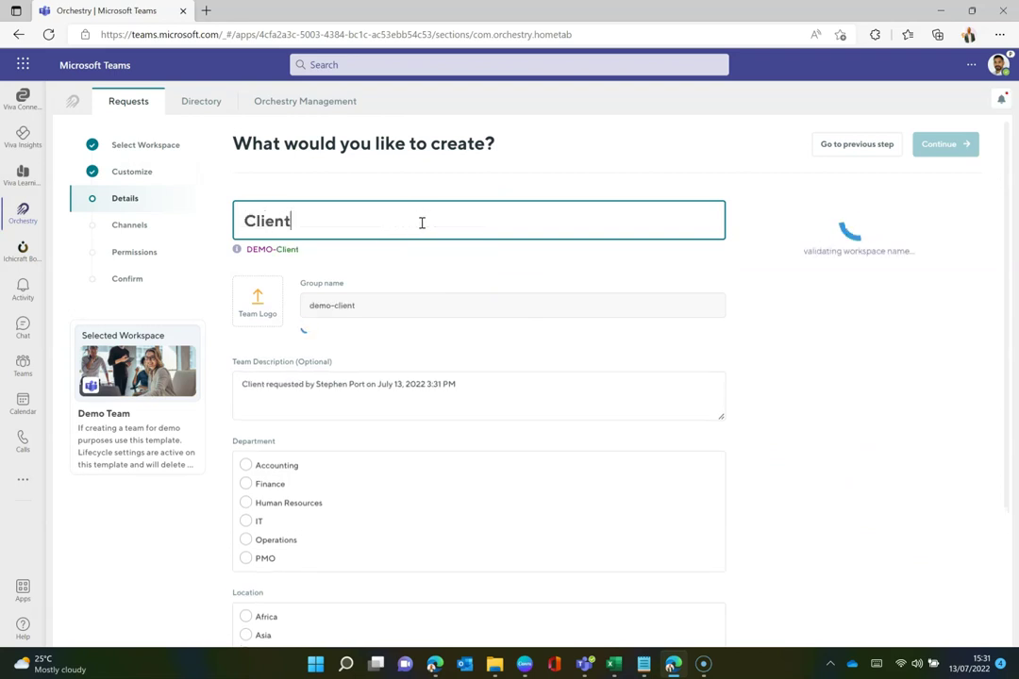
pyautogui.write('Onboarding')
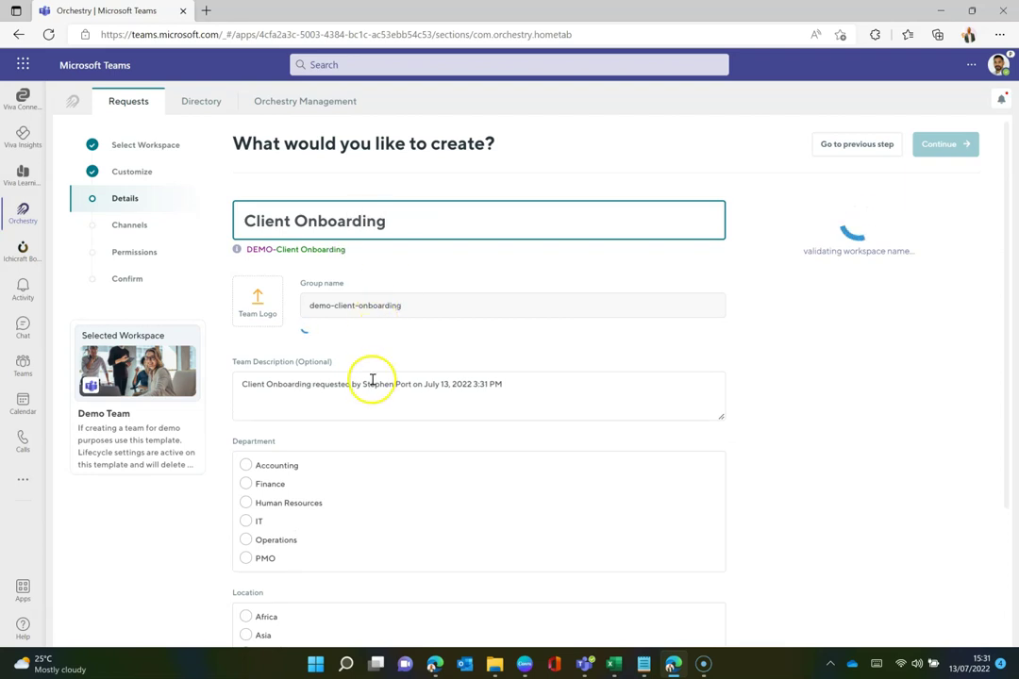
pyautogui.scroll(-2, 288, 461)
pyautogui.click(247, 380)
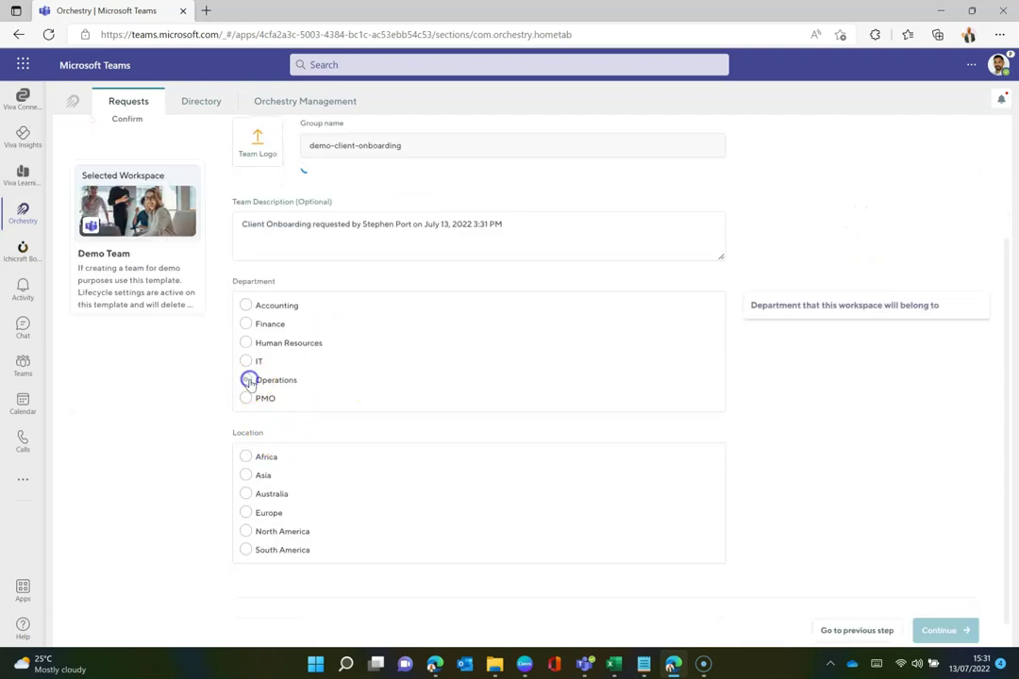
pyautogui.click(249, 510)
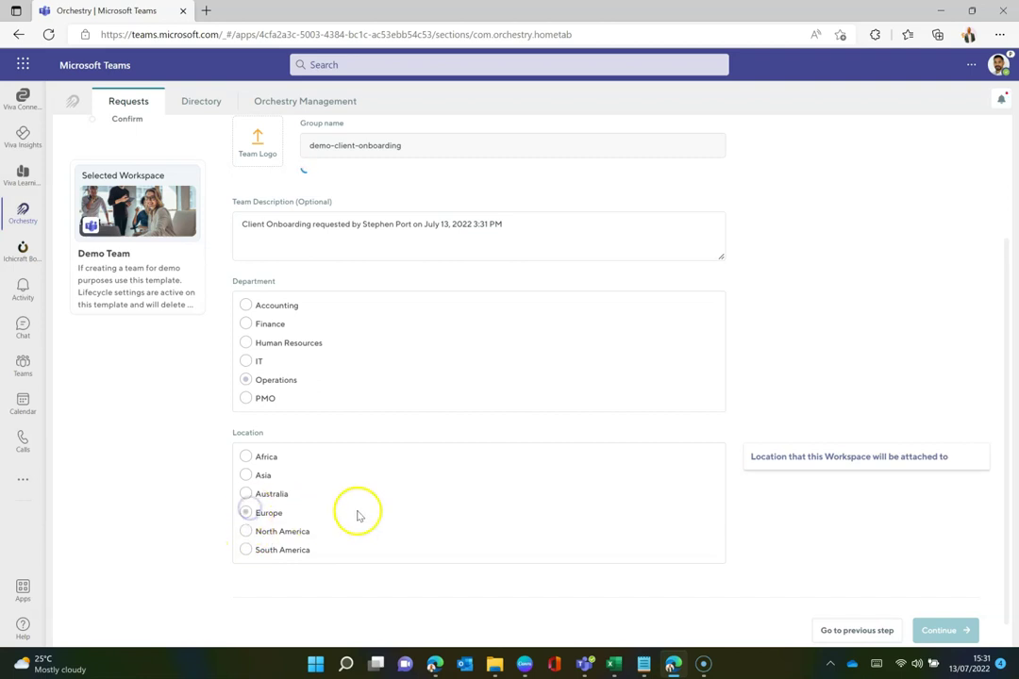
pyautogui.scroll(2, 707, 485)
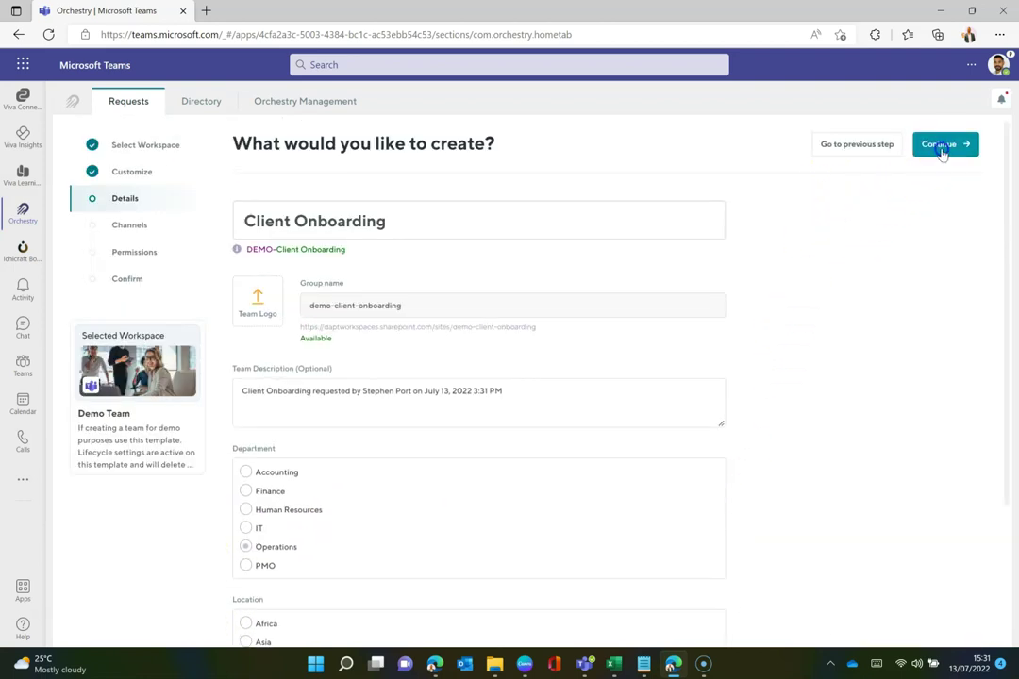
# Skip past Channels and add a second suggested person as a workspace owner
pyautogui.click(940, 145)
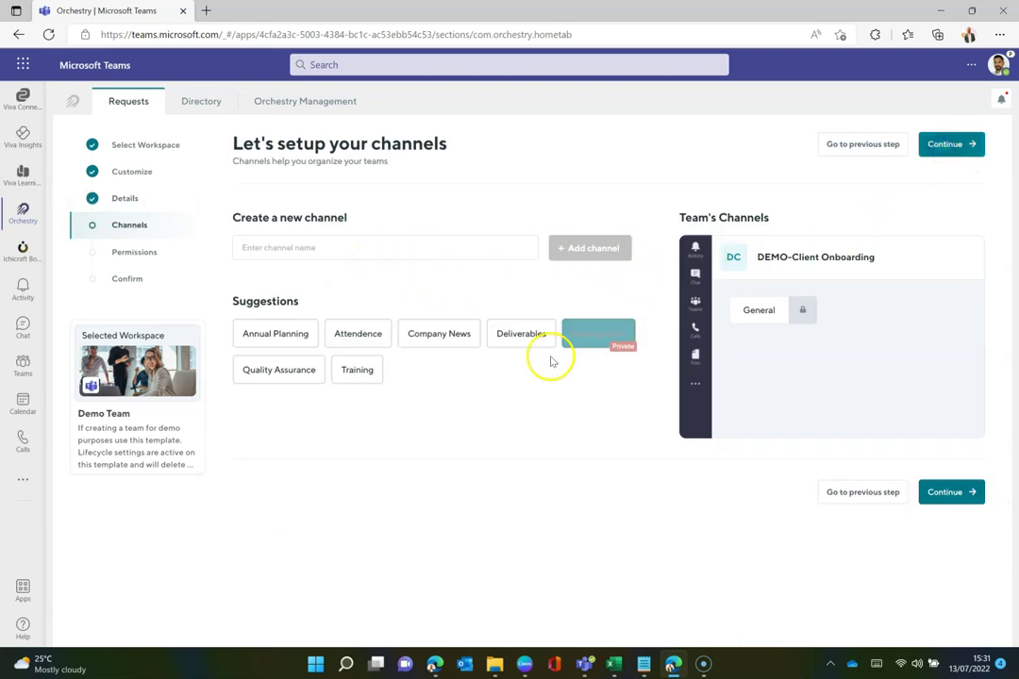
pyautogui.click(954, 492)
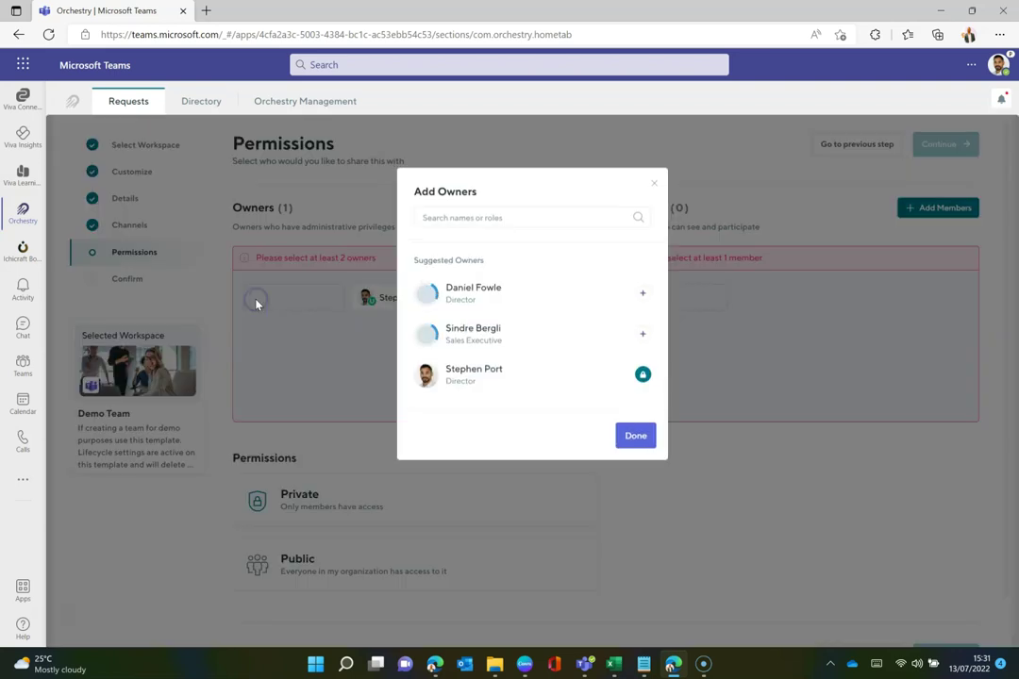
pyautogui.click(642, 293)
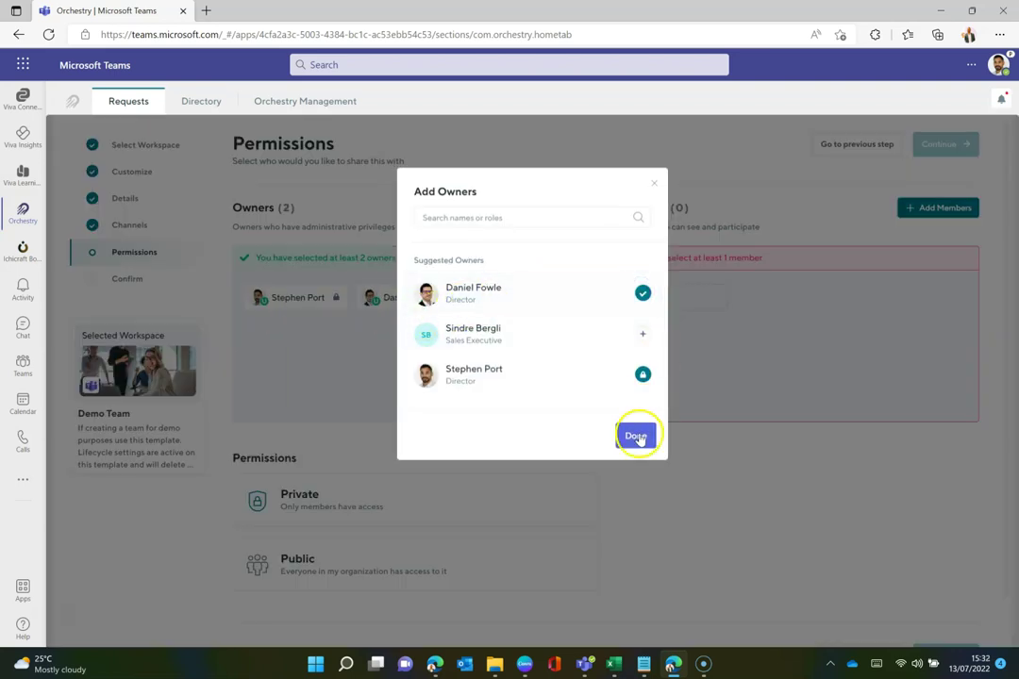
pyautogui.click(635, 435)
# Add one member found by name search and set workspace access to Private
pyautogui.click(639, 303)
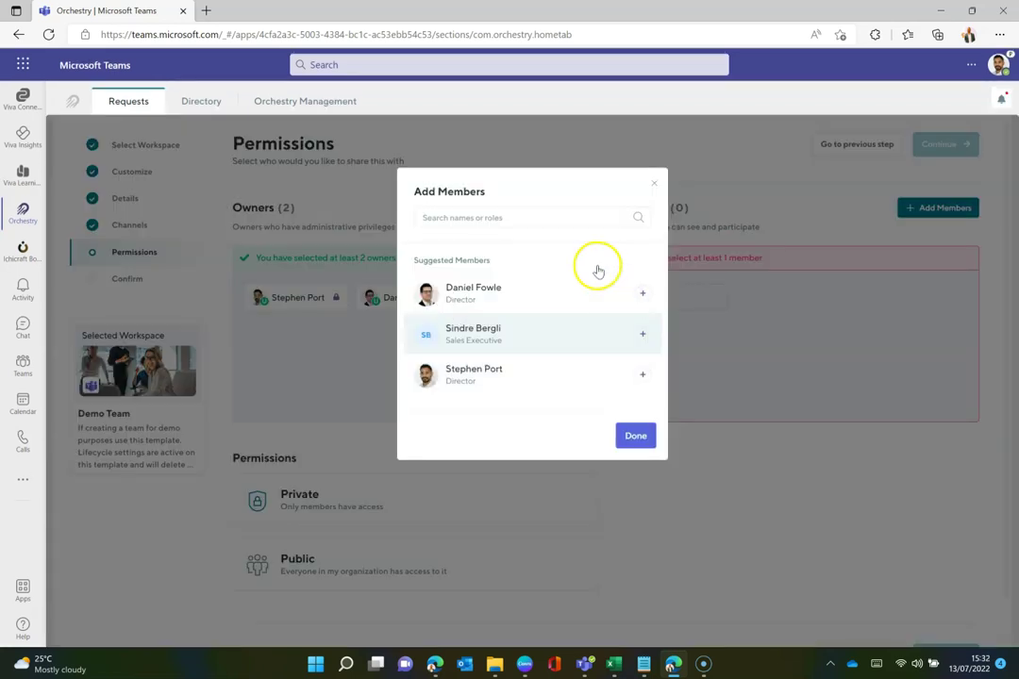
pyautogui.click(553, 214)
pyautogui.write('Jack Wil')
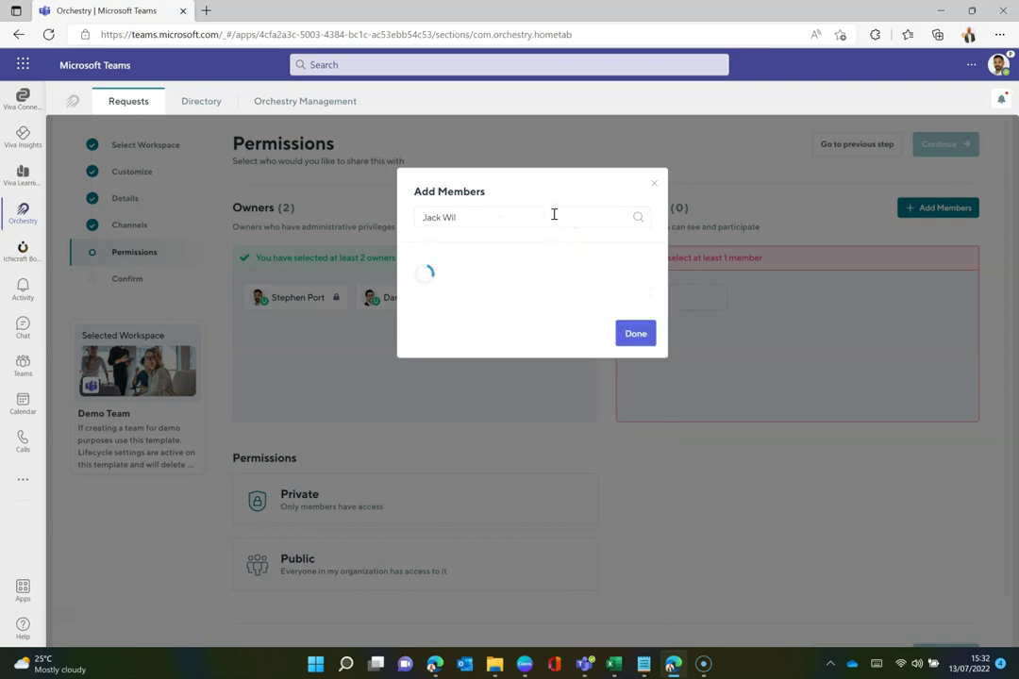
pyautogui.click(495, 259)
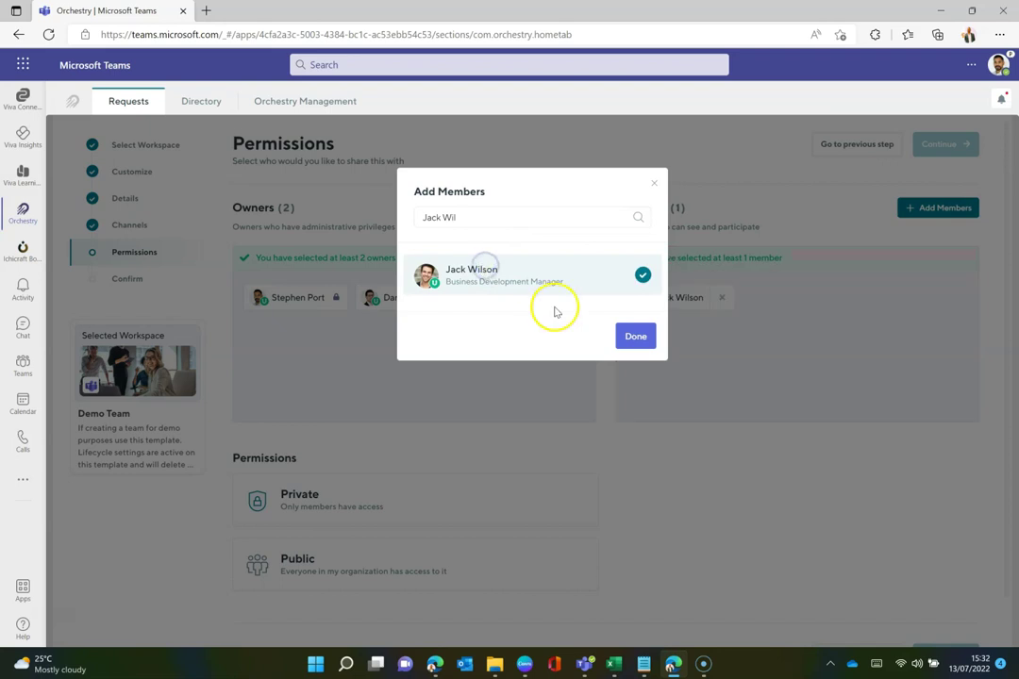
pyautogui.click(634, 336)
pyautogui.click(364, 504)
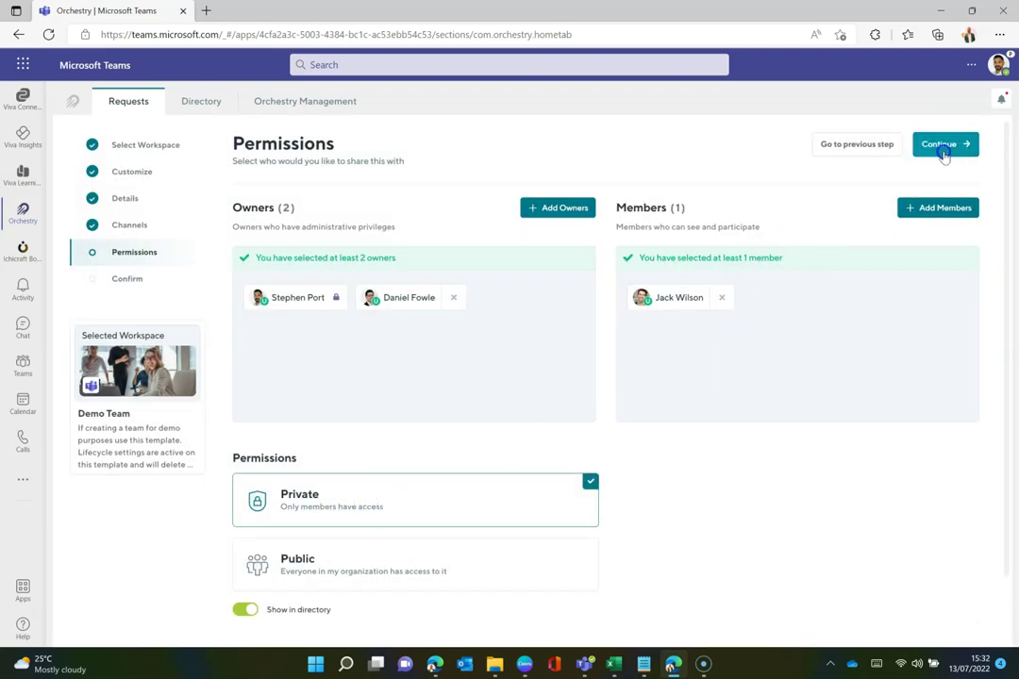
# Review the DEMO-Client Onboarding summary and submit the workspace request
pyautogui.click(941, 151)
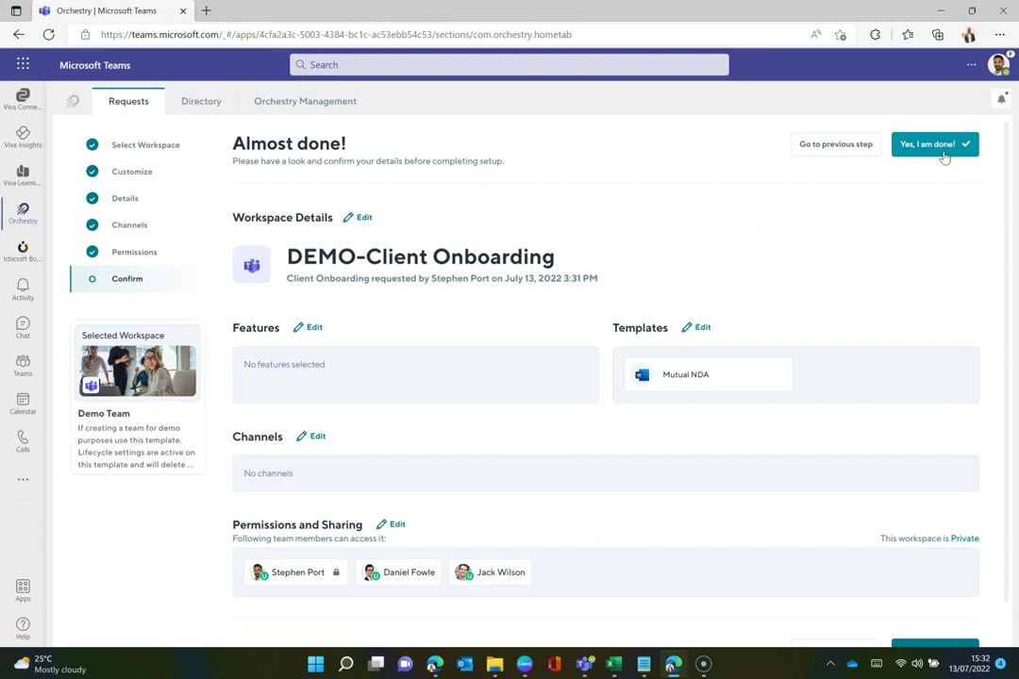
pyautogui.scroll(-2, 849, 286)
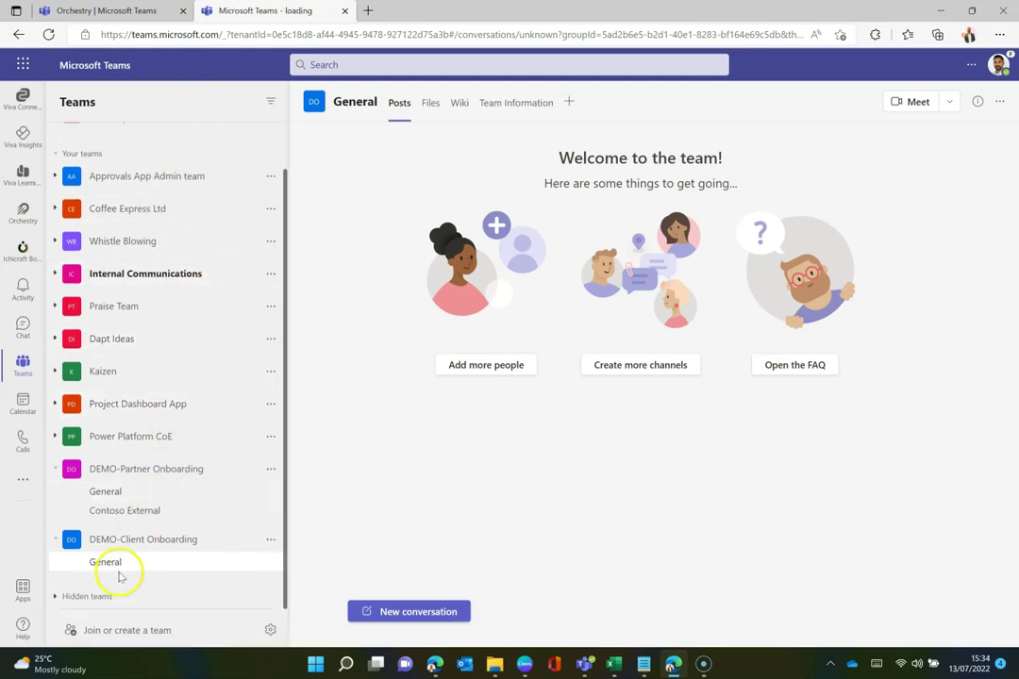
# Go to the General channel's Files and open its library in SharePoint
pyautogui.click(430, 104)
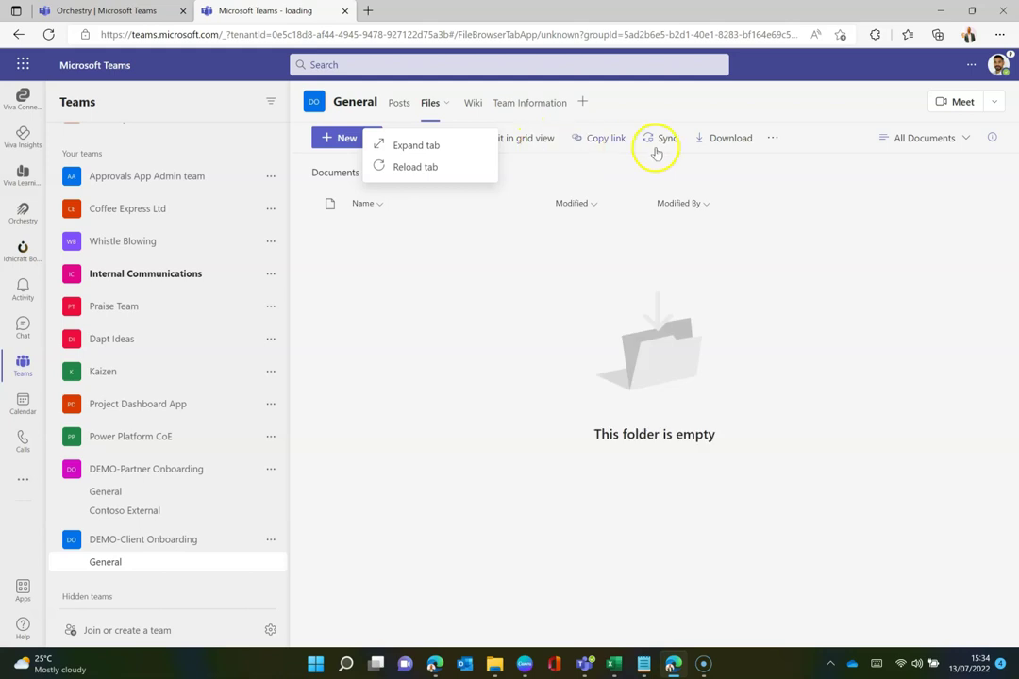
pyautogui.click(769, 139)
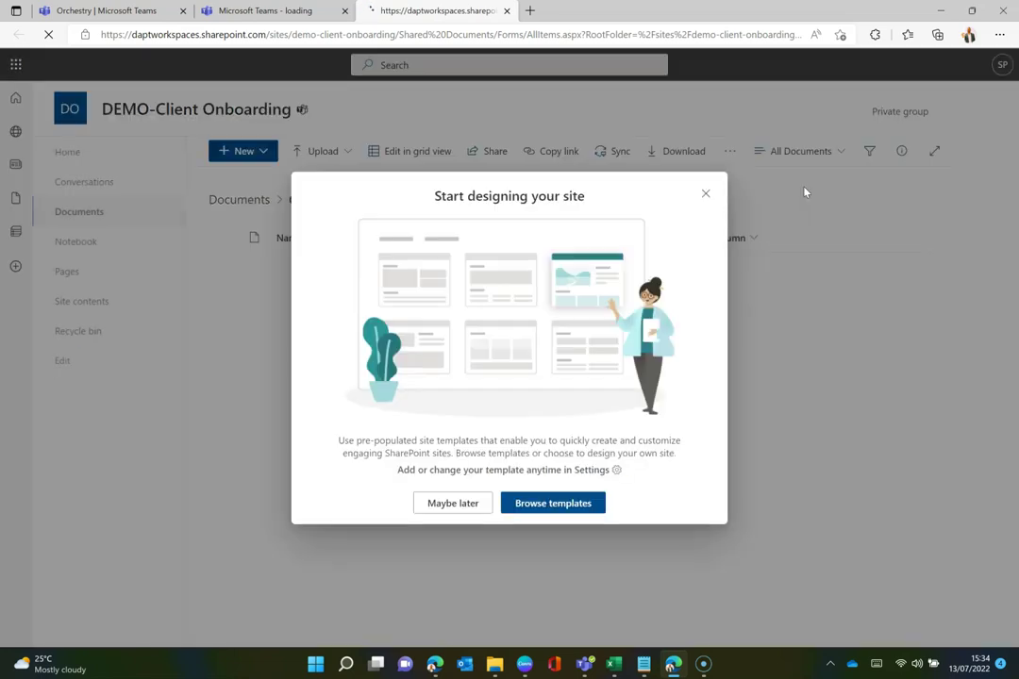
# Dismiss the site design prompts and activate the Document Sets site collection feature
pyautogui.click(453, 503)
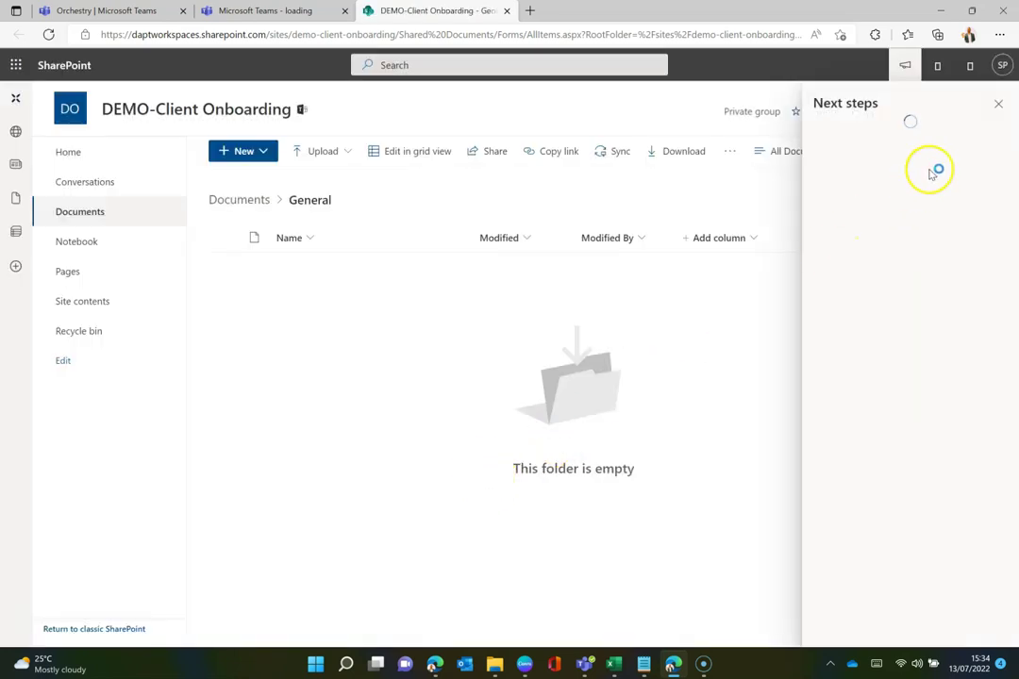
pyautogui.click(1001, 105)
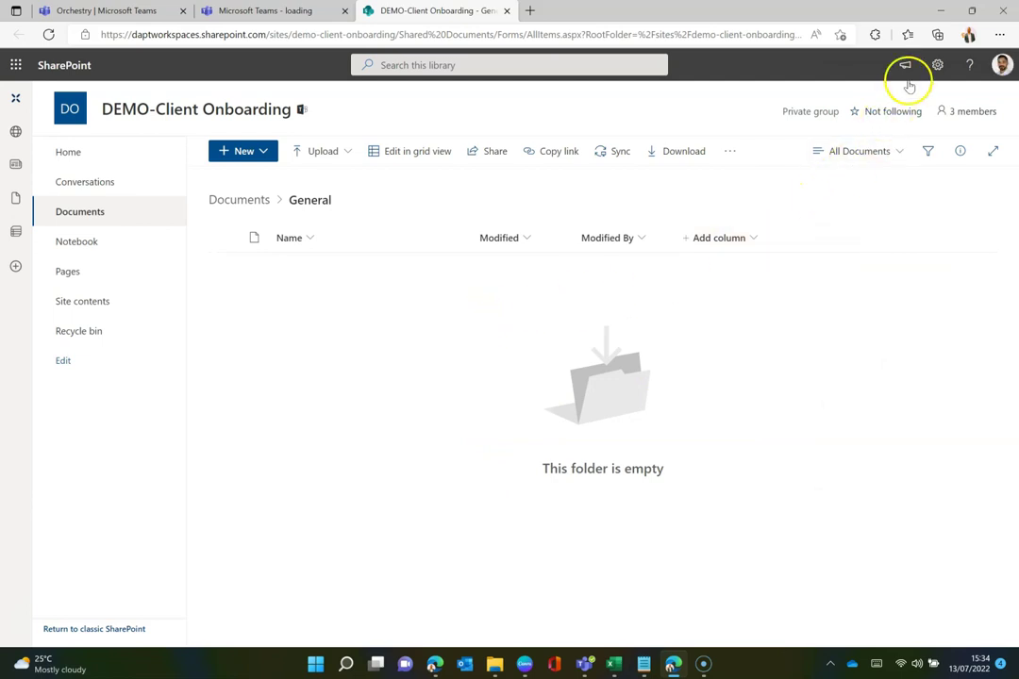
pyautogui.click(936, 66)
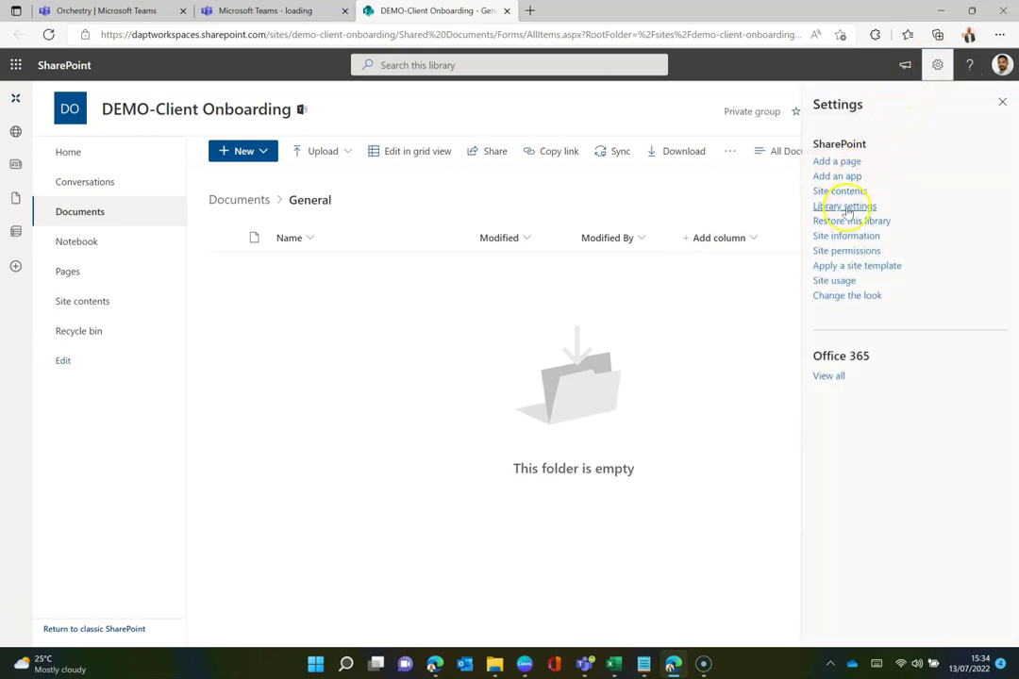
pyautogui.click(844, 237)
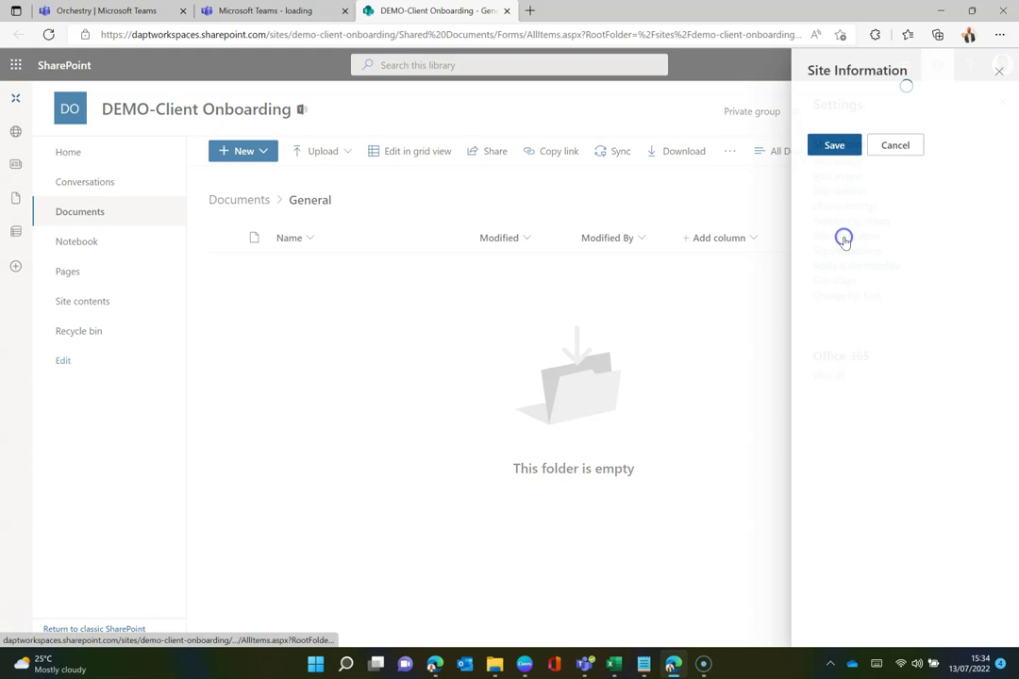
pyautogui.click(831, 406)
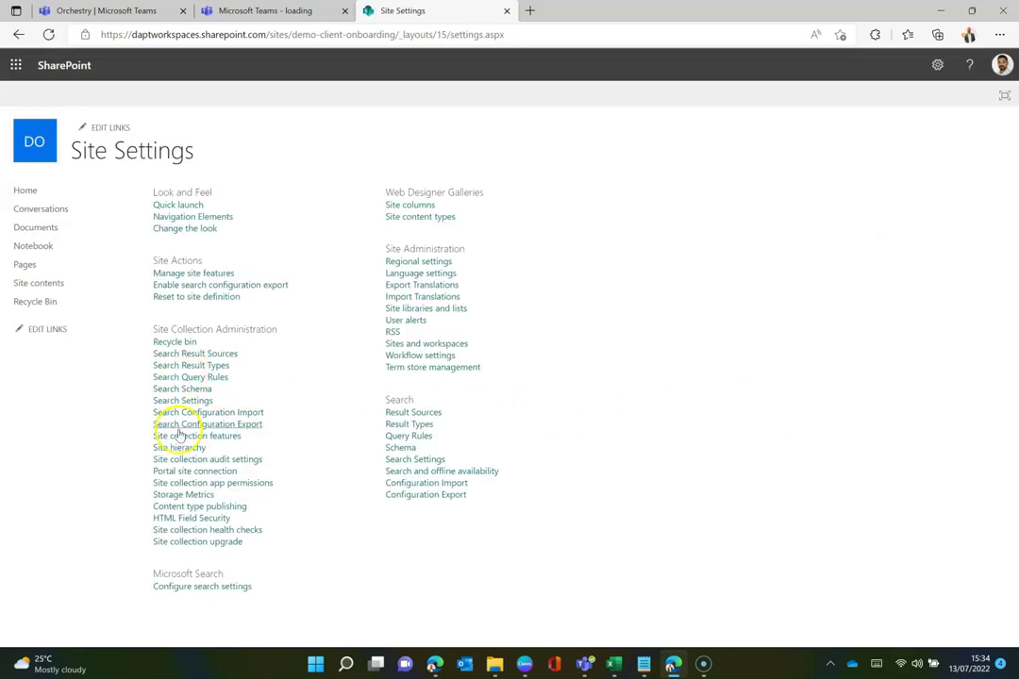
pyautogui.click(154, 436)
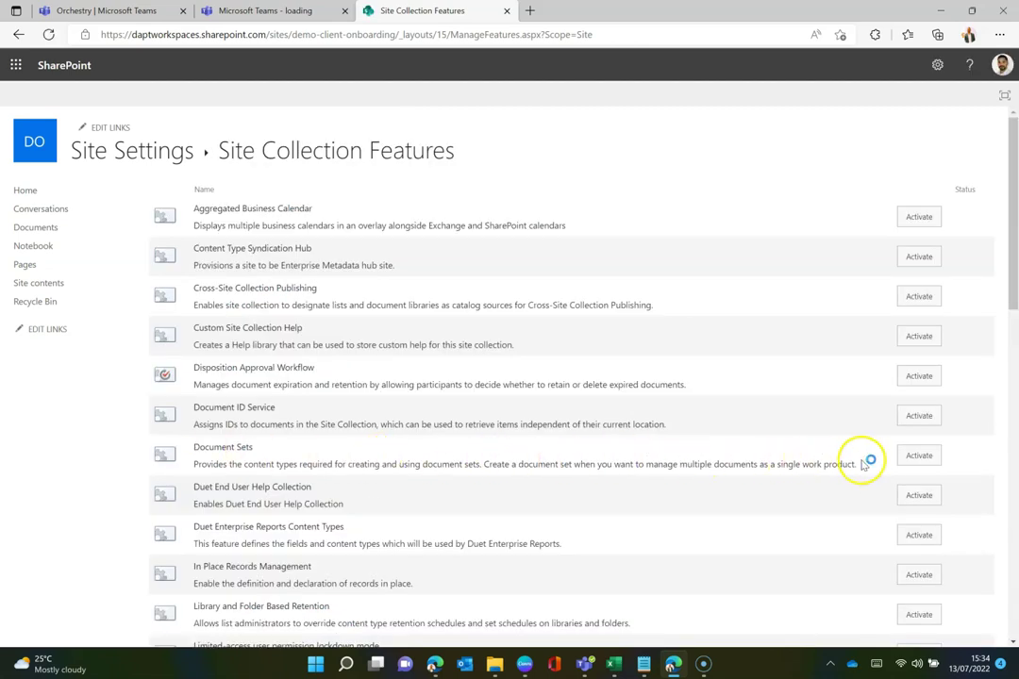
pyautogui.click(910, 459)
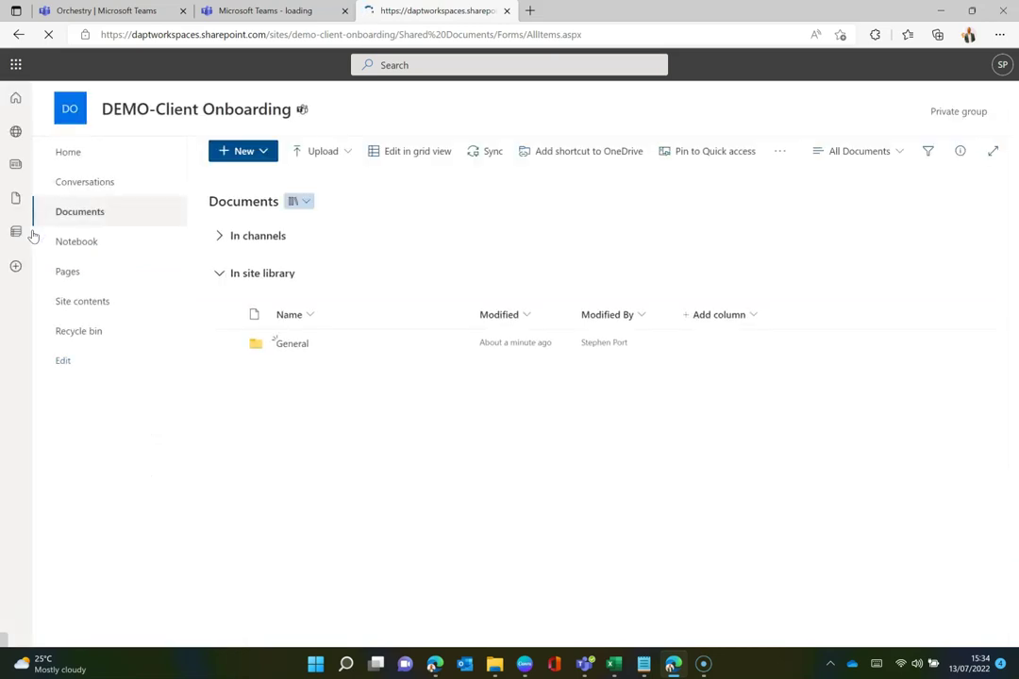
# Add ClientID and ClientAddress single-line text columns to the Documents library
pyautogui.click(741, 322)
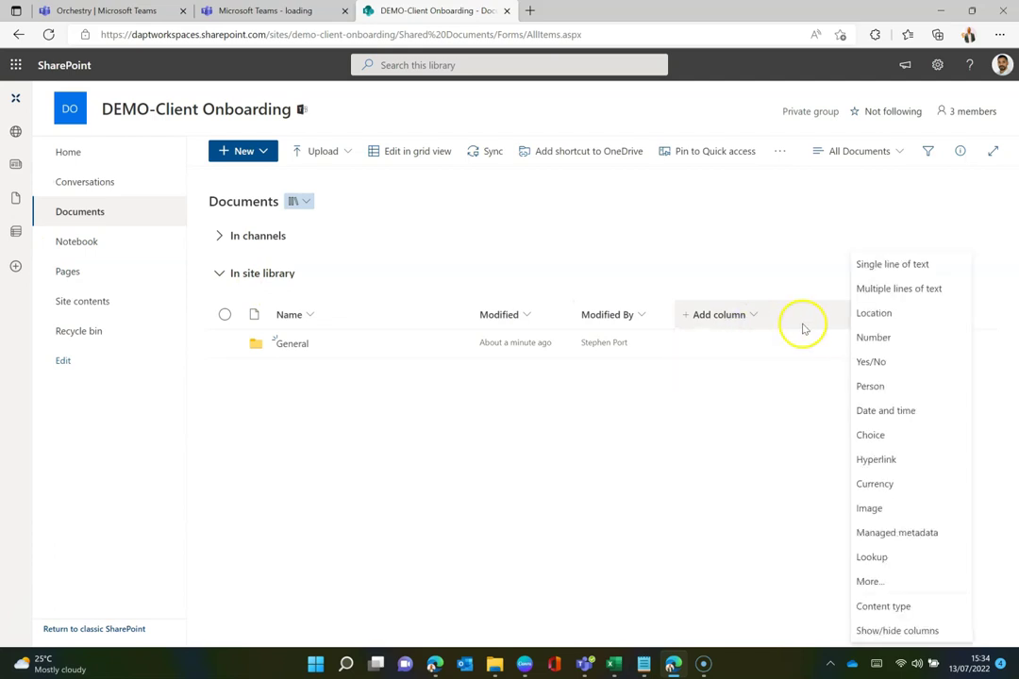
pyautogui.click(887, 266)
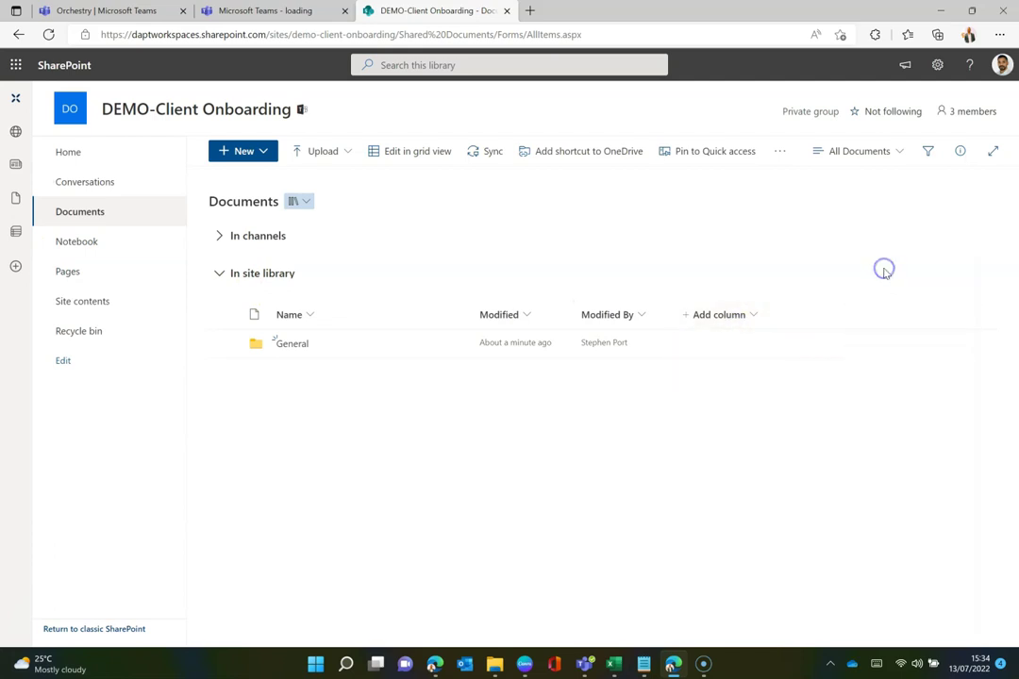
pyautogui.write('ClientID')
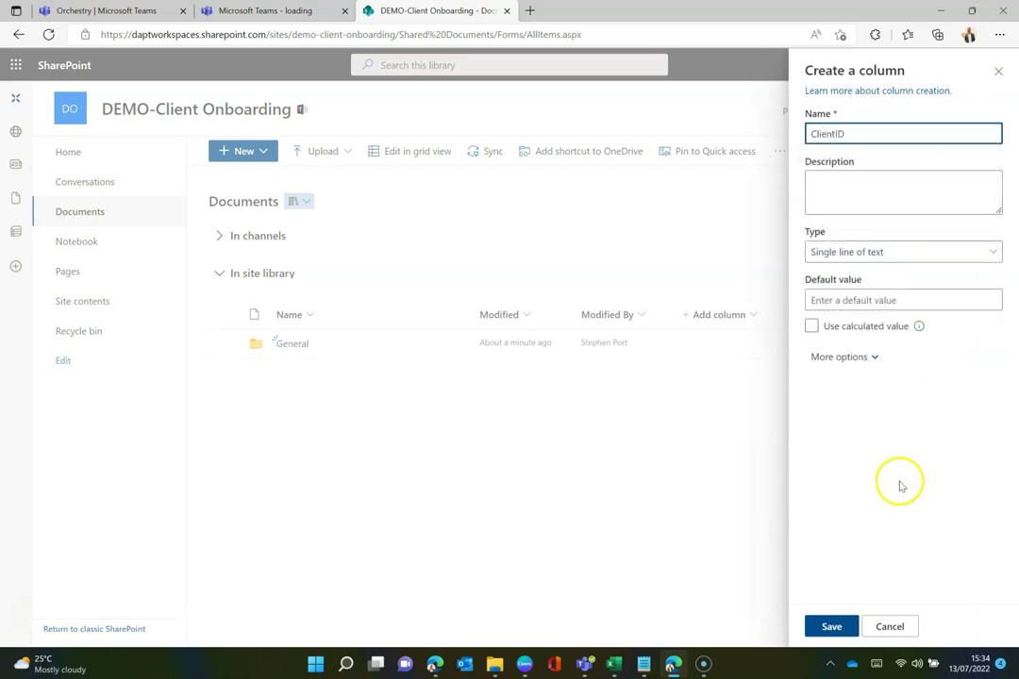
pyautogui.click(830, 626)
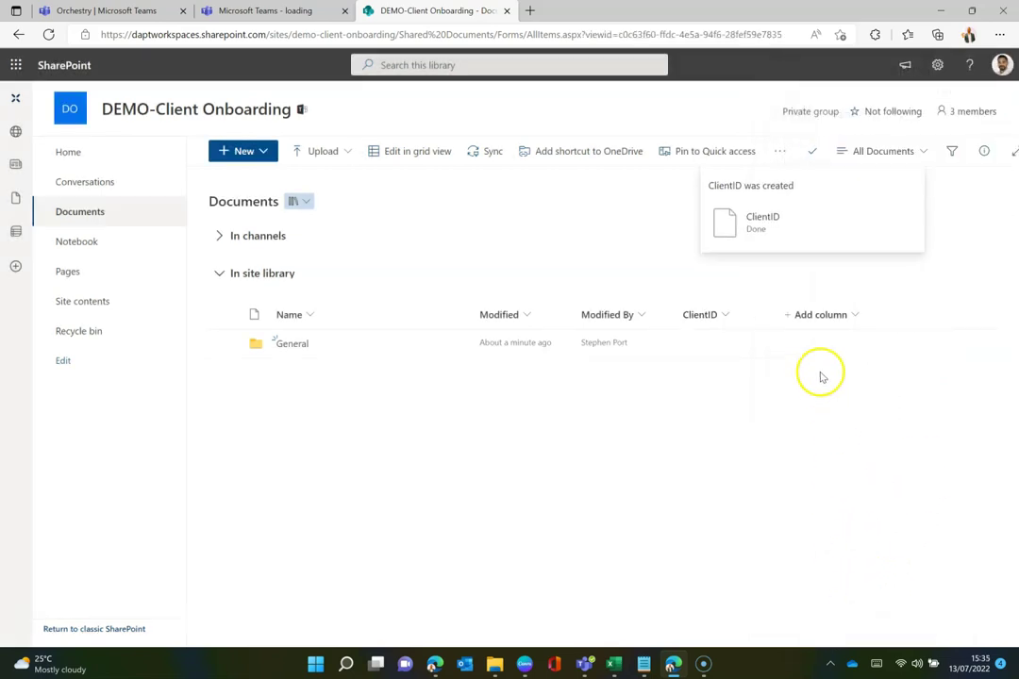
pyautogui.click(846, 318)
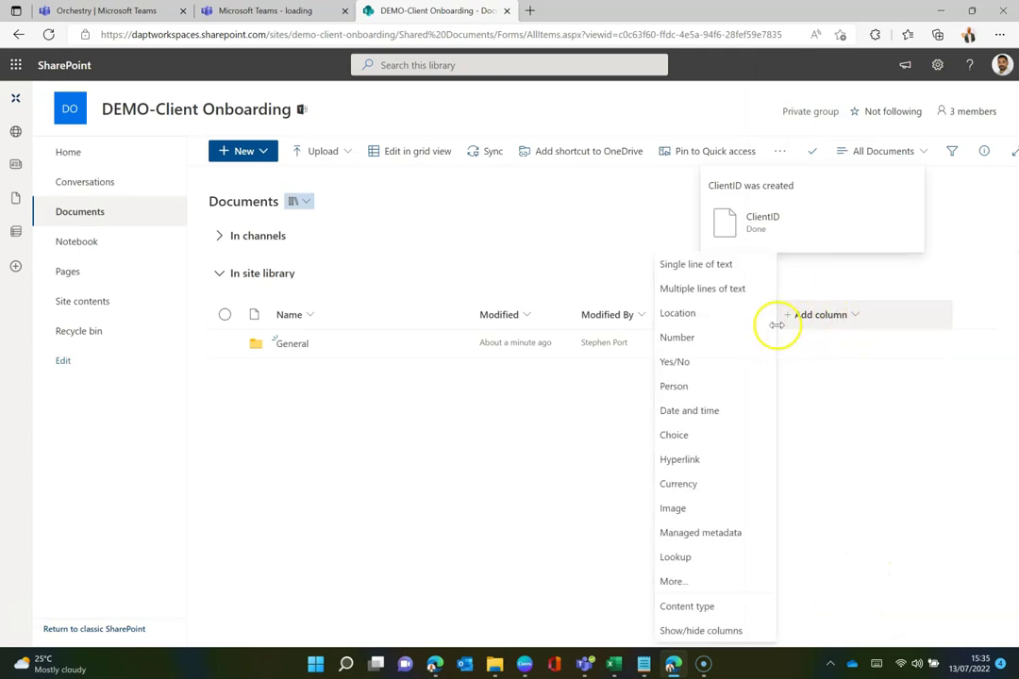
pyautogui.click(683, 265)
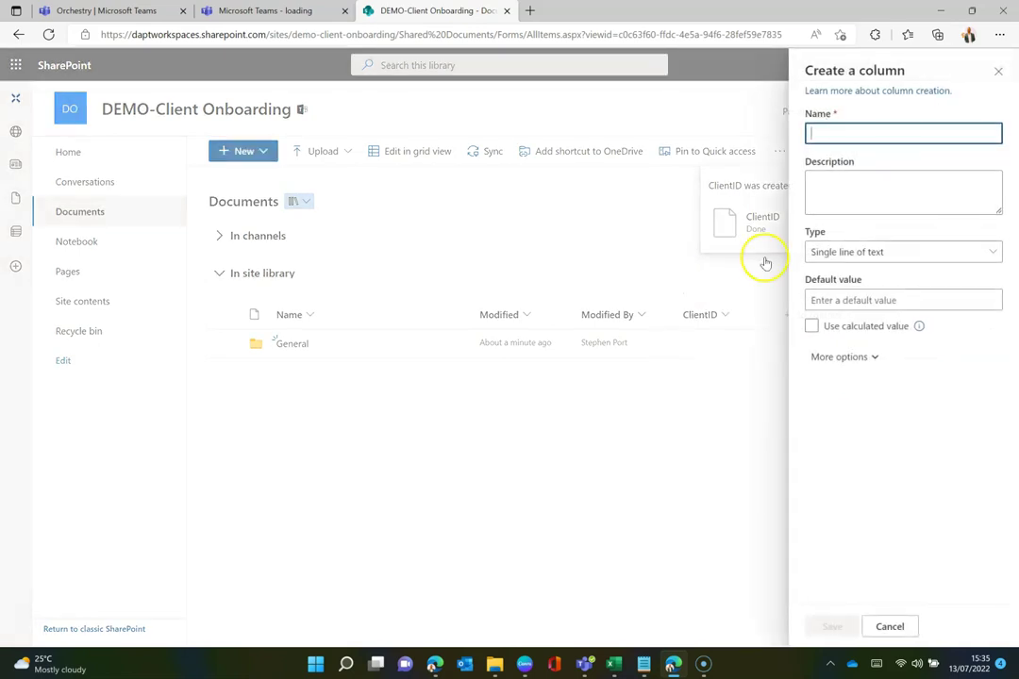
pyautogui.write('ClientAddress')
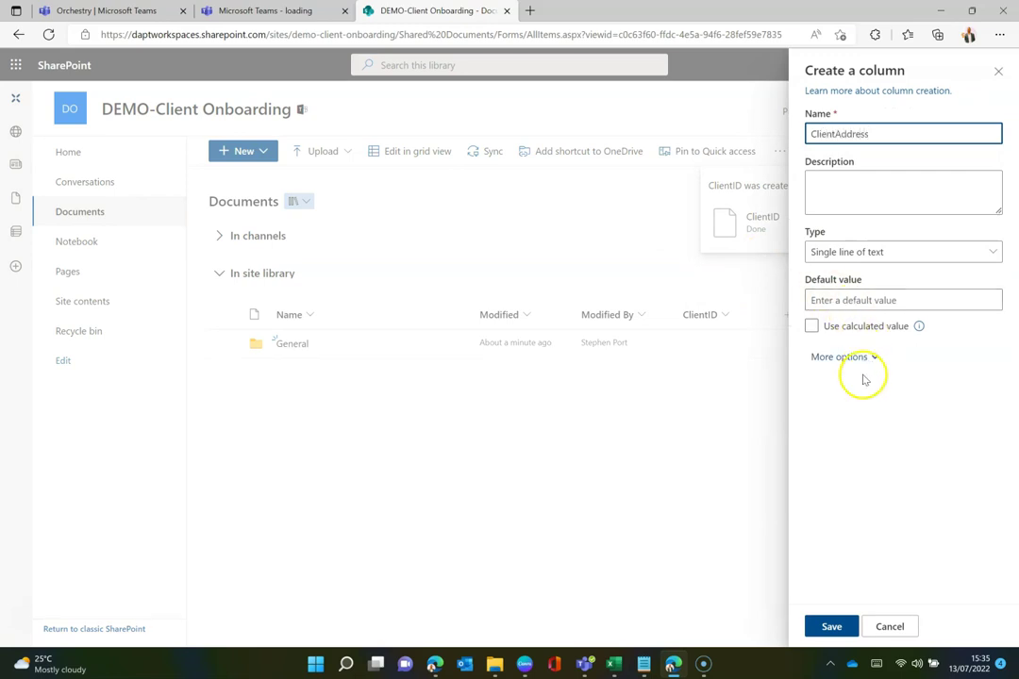
pyautogui.click(831, 627)
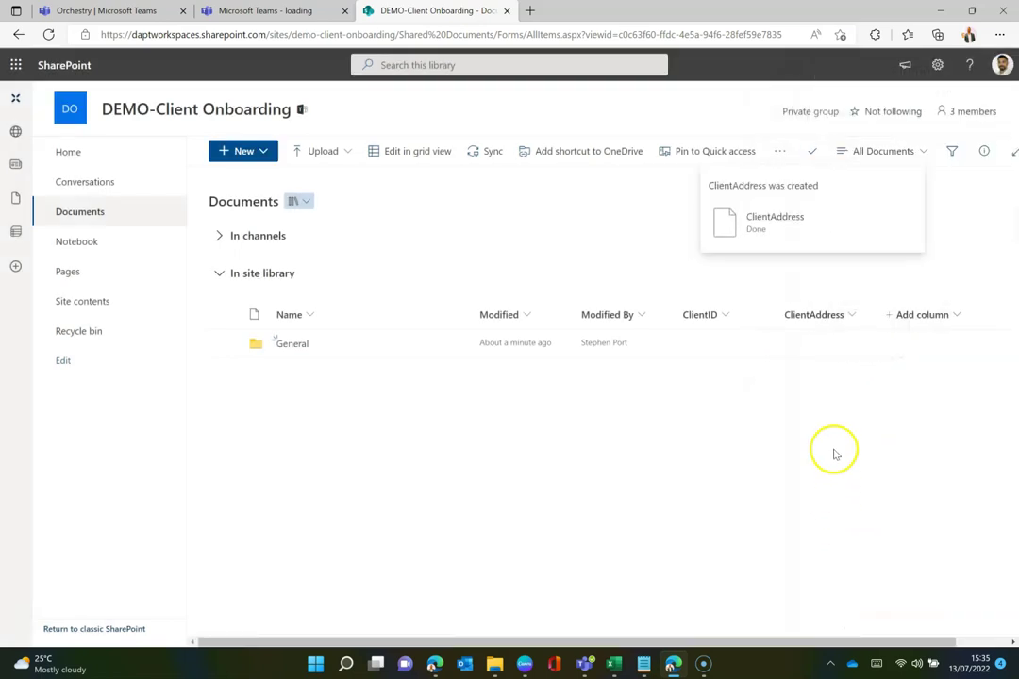
# Add a DealValue single-line text column to the library
pyautogui.click(926, 315)
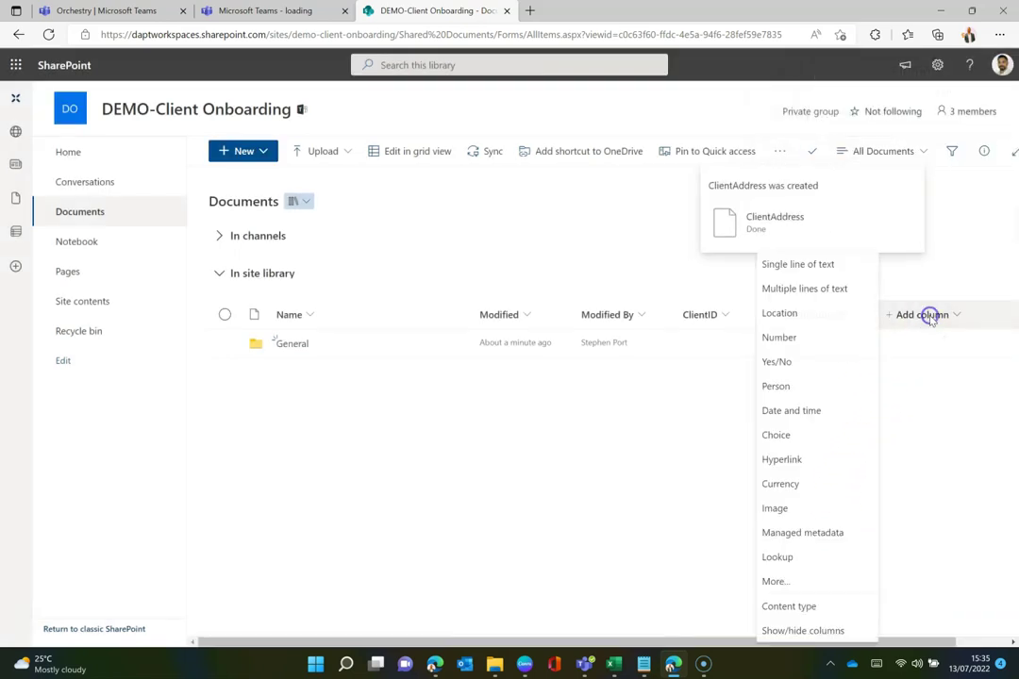
pyautogui.click(795, 266)
pyautogui.click(880, 135)
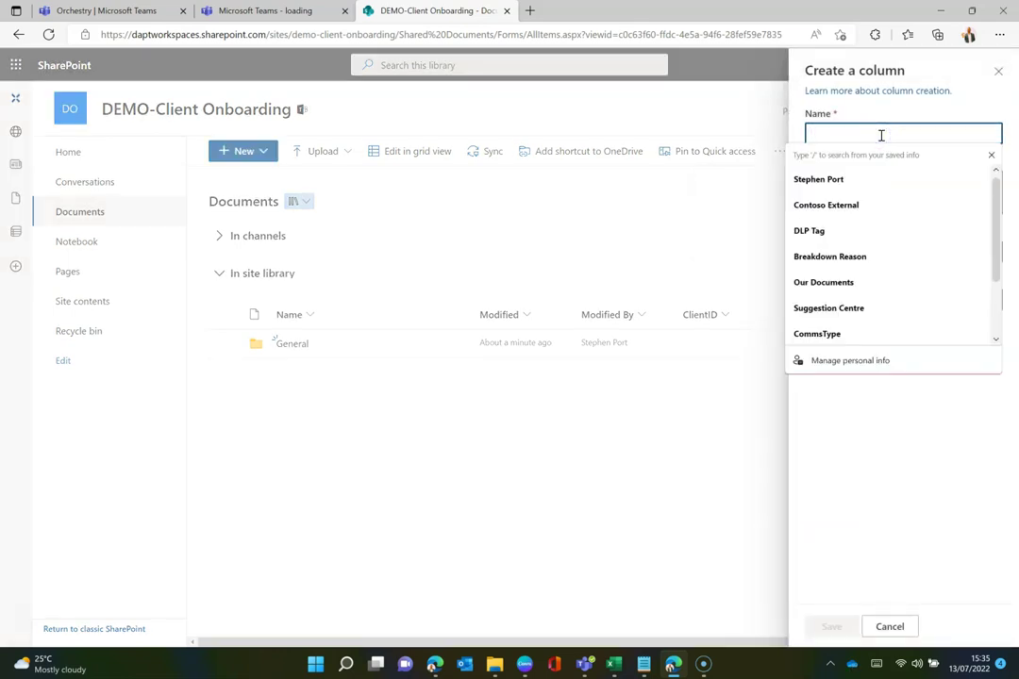
pyautogui.write('DealValue')
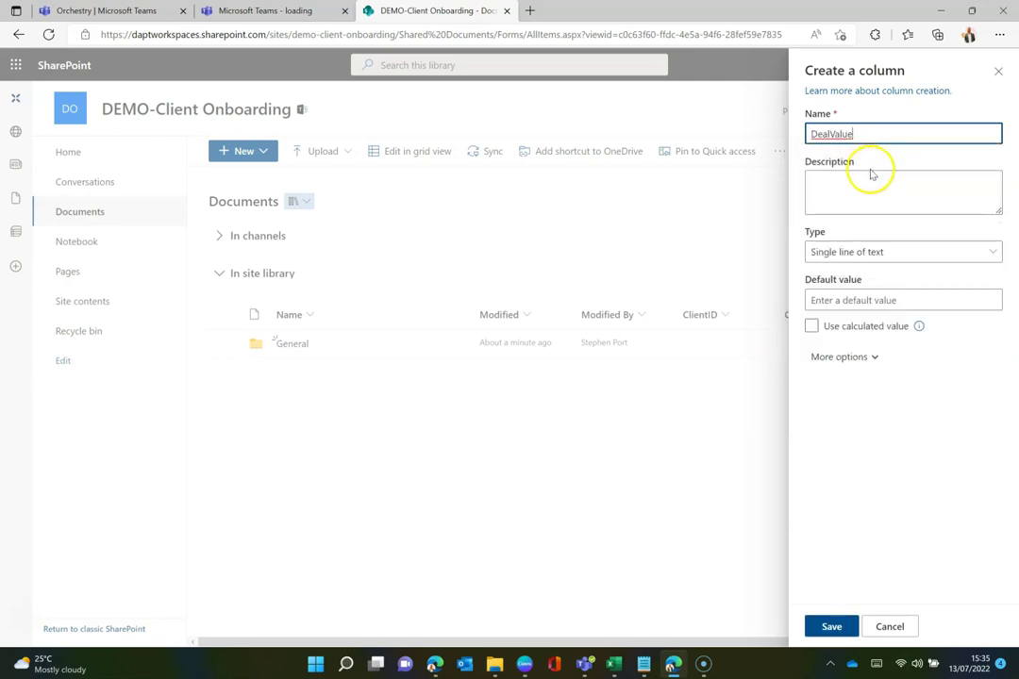
pyautogui.click(828, 625)
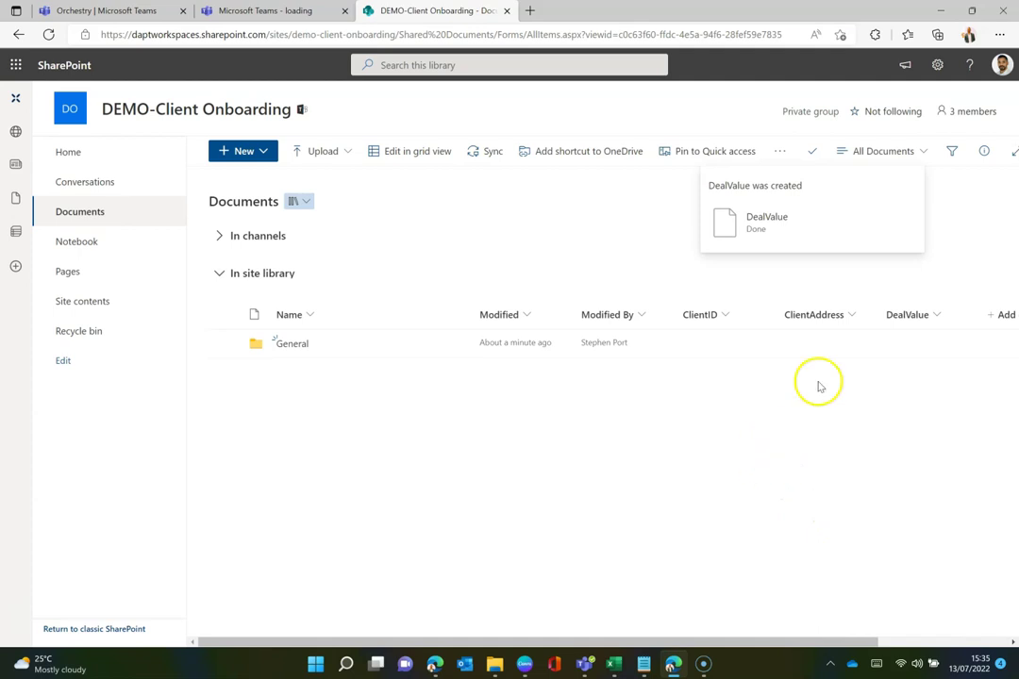
# Add the Document Set site content type to the Documents library
pyautogui.click(936, 65)
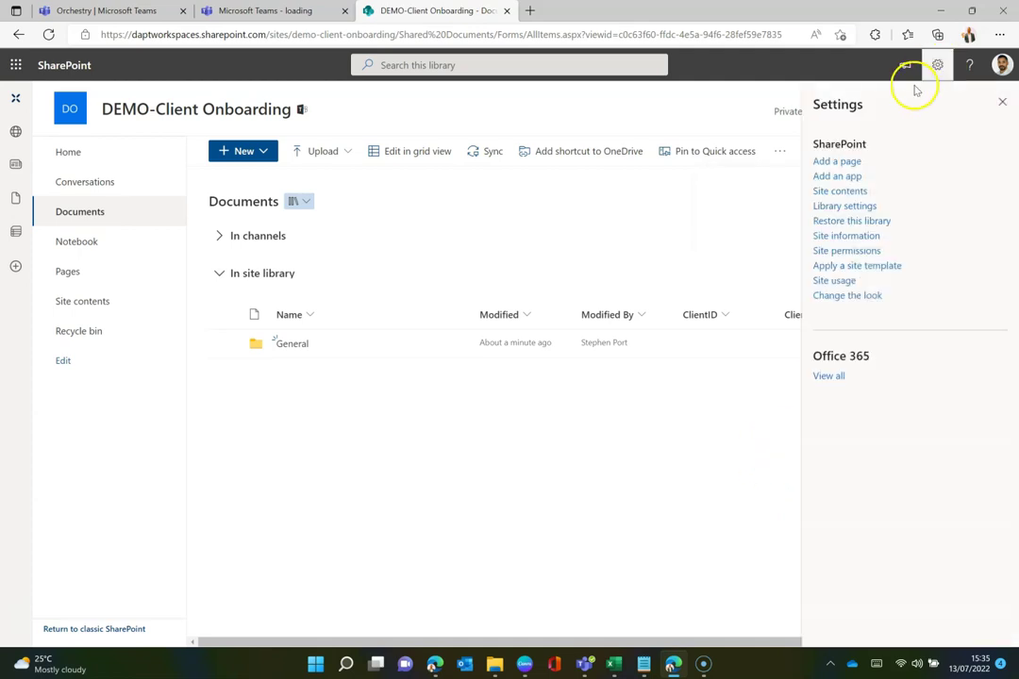
pyautogui.click(831, 209)
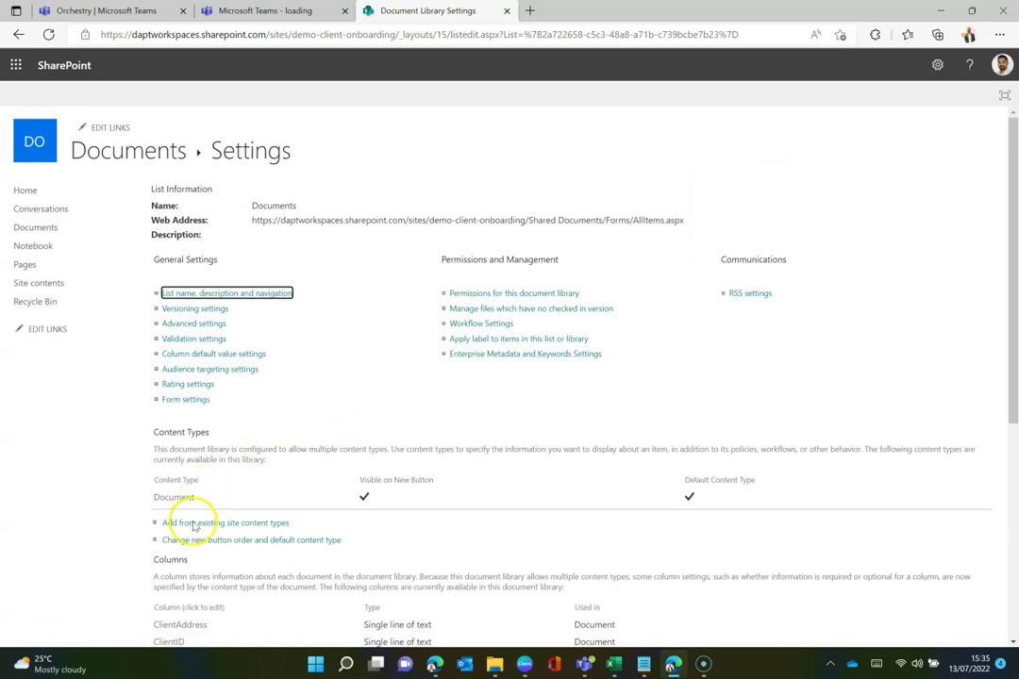
pyautogui.click(194, 528)
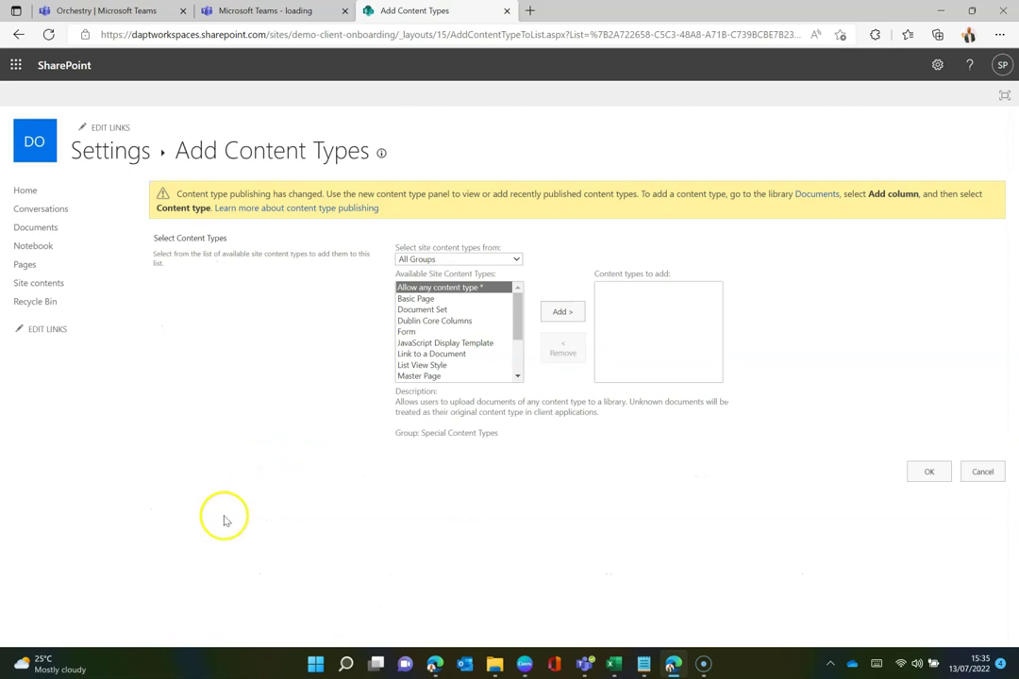
pyautogui.click(421, 310)
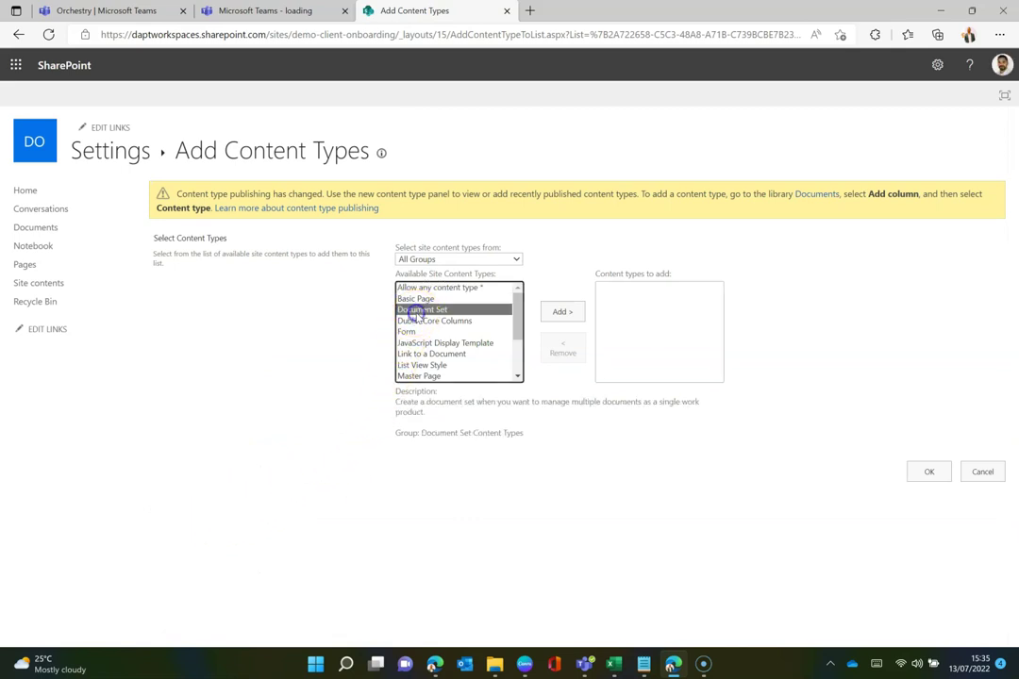
pyautogui.click(569, 314)
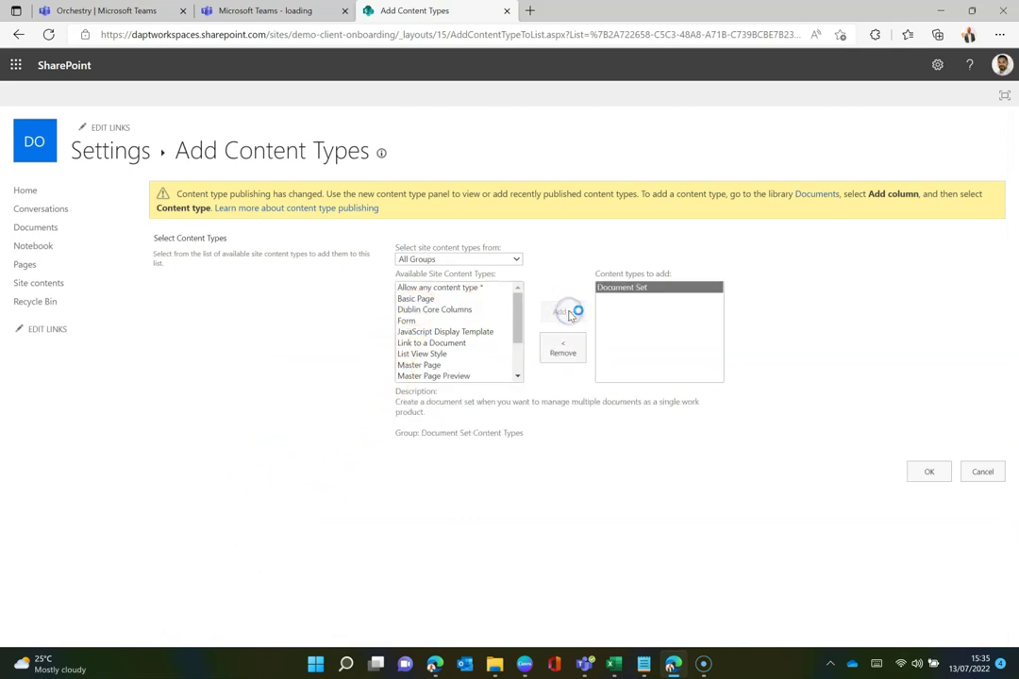
pyautogui.click(922, 472)
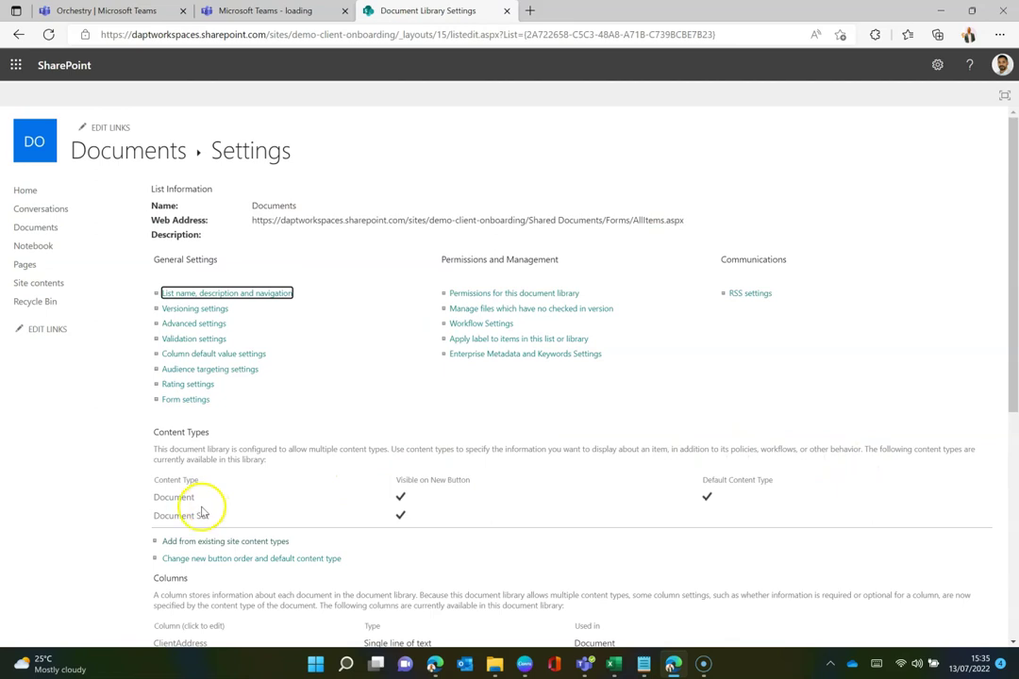
# Add the existing ClientAddress, ClientID and DealValue columns to the Document Set content type
pyautogui.click(182, 517)
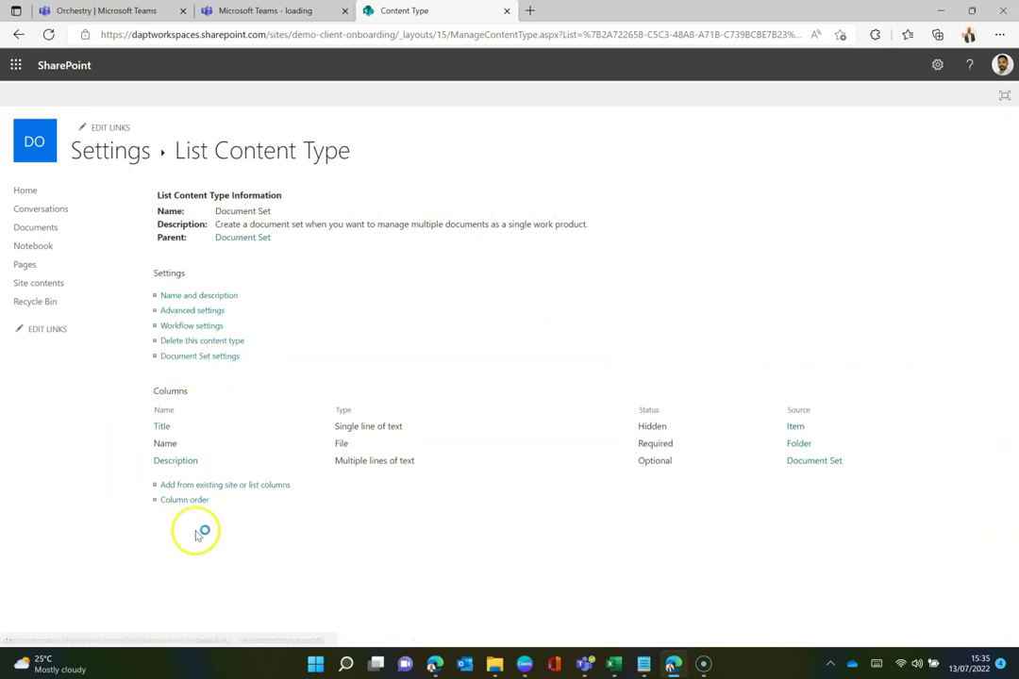
pyautogui.click(201, 484)
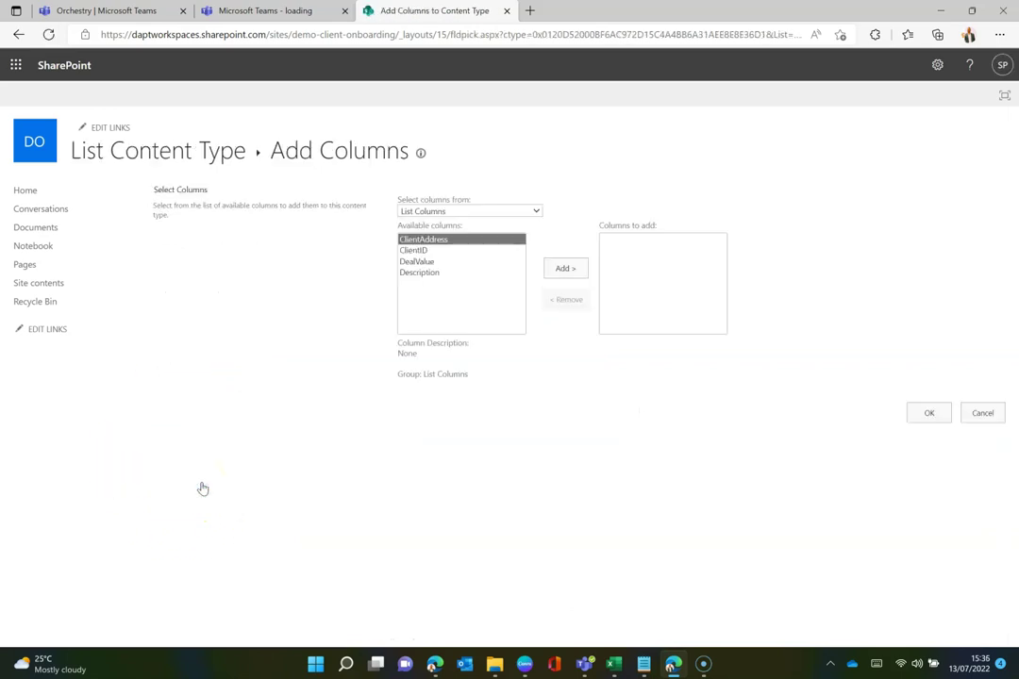
pyautogui.click(566, 271)
pyautogui.click(471, 242)
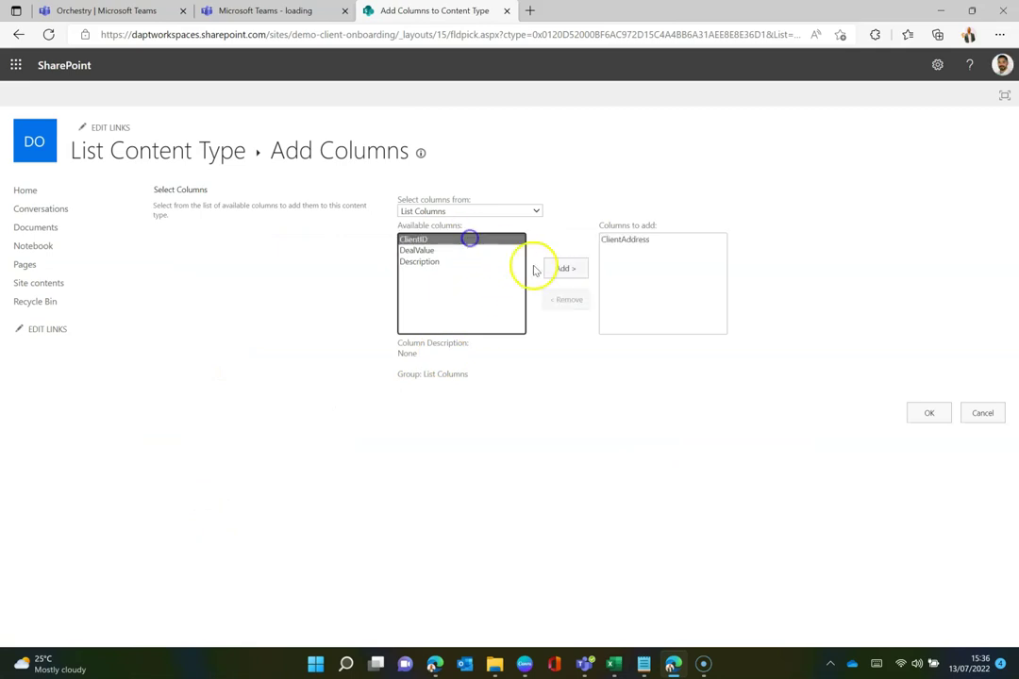
pyautogui.click(558, 268)
pyautogui.click(439, 243)
pyautogui.click(559, 268)
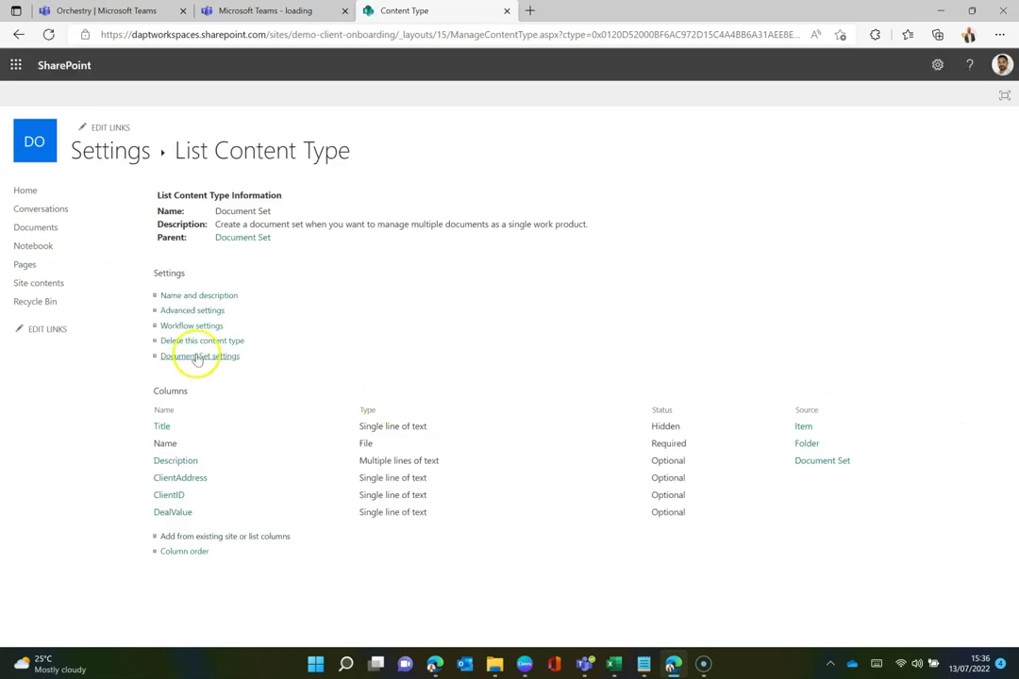
# Share Description, ClientAddress, ClientID and DealValue columns across the Document Set
pyautogui.click(196, 357)
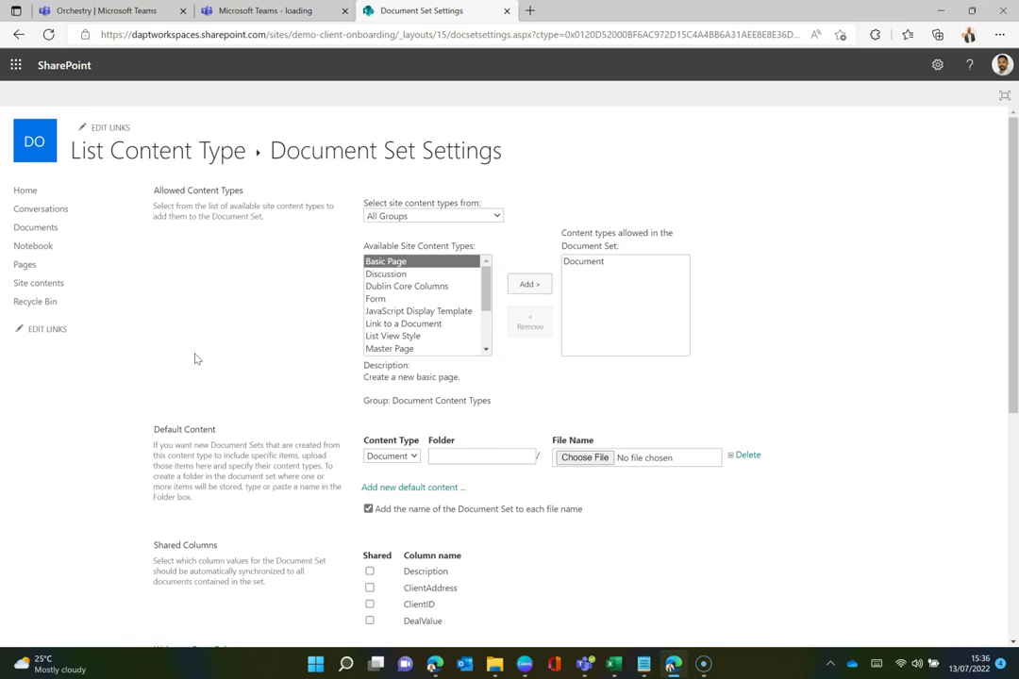
pyautogui.scroll(-2, 439, 391)
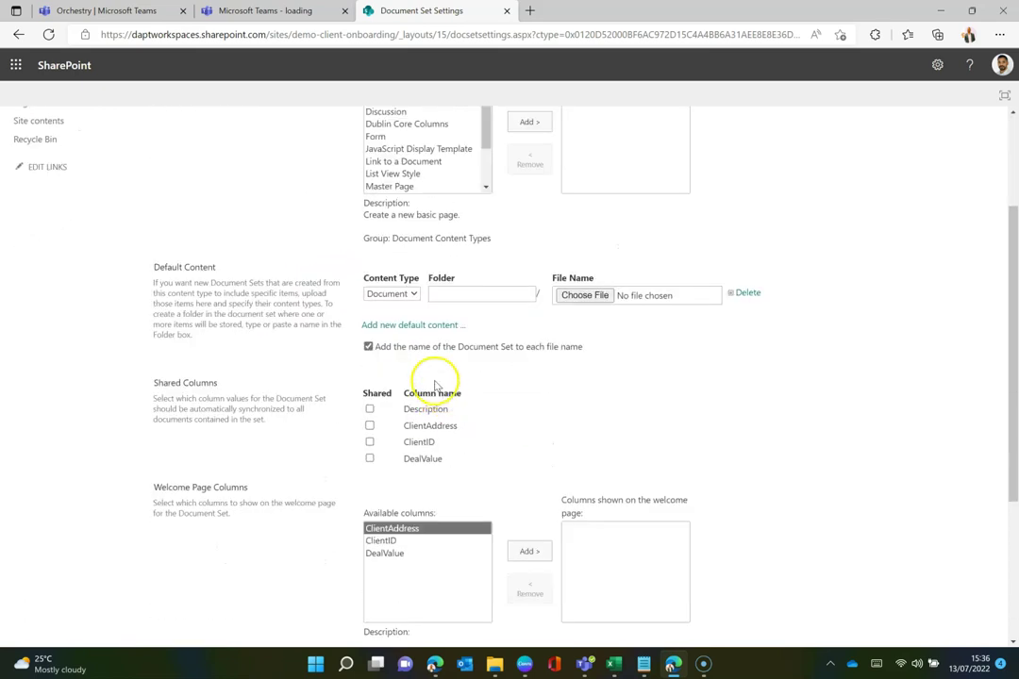
pyautogui.click(369, 409)
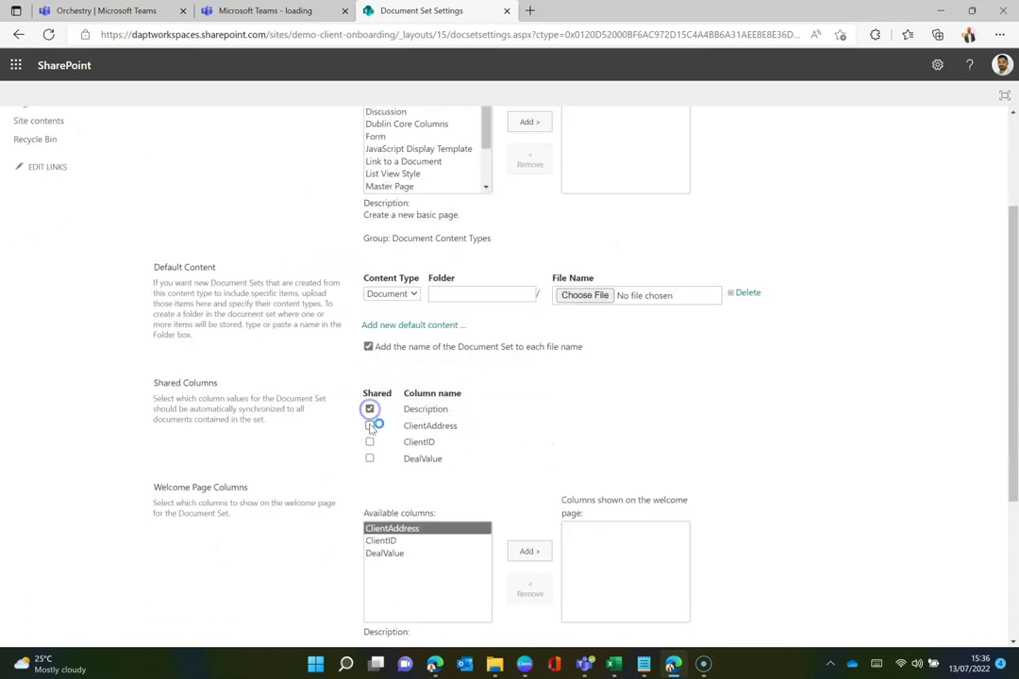
pyautogui.click(369, 426)
pyautogui.click(368, 441)
pyautogui.click(368, 458)
# Show ClientAddress, ClientID and DealValue on the Document Set welcome page
pyautogui.click(530, 551)
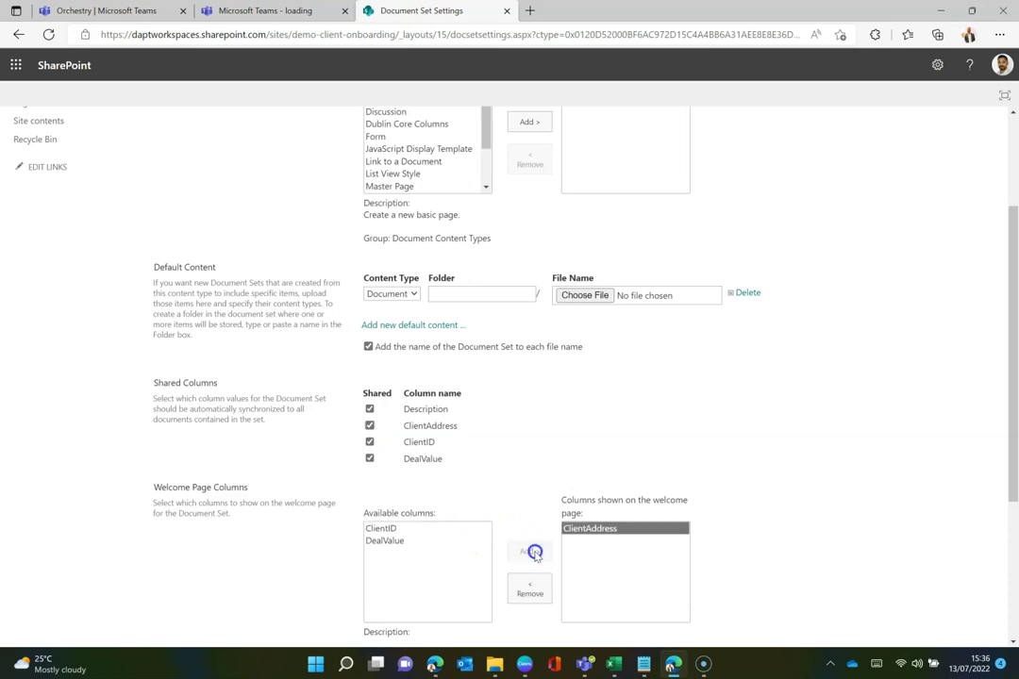
pyautogui.click(418, 528)
pyautogui.click(530, 551)
pyautogui.click(432, 528)
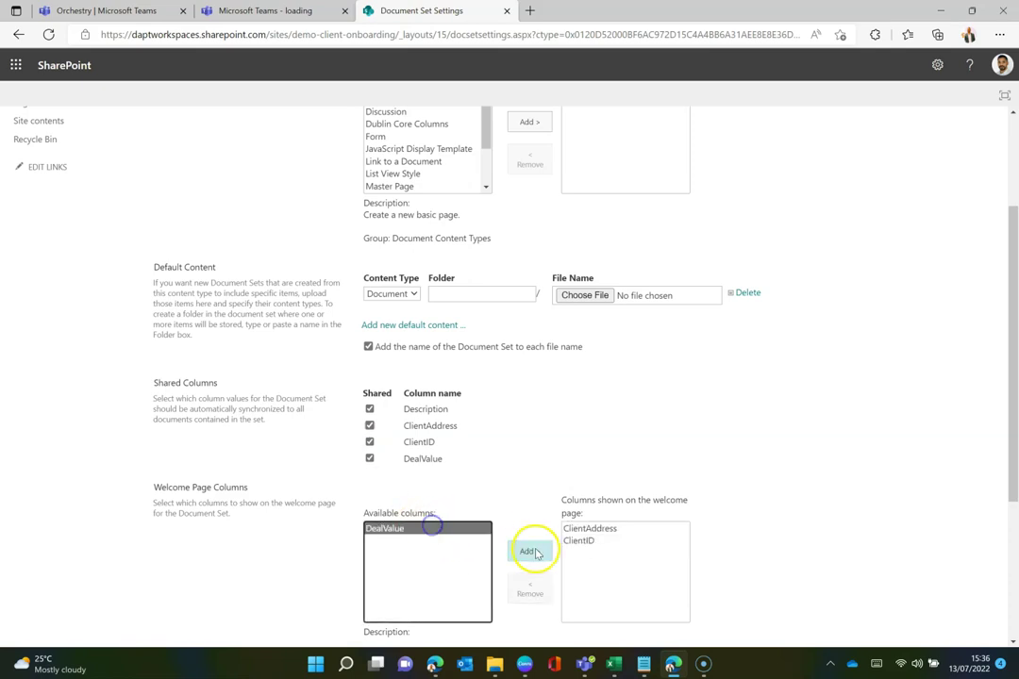
pyautogui.click(530, 550)
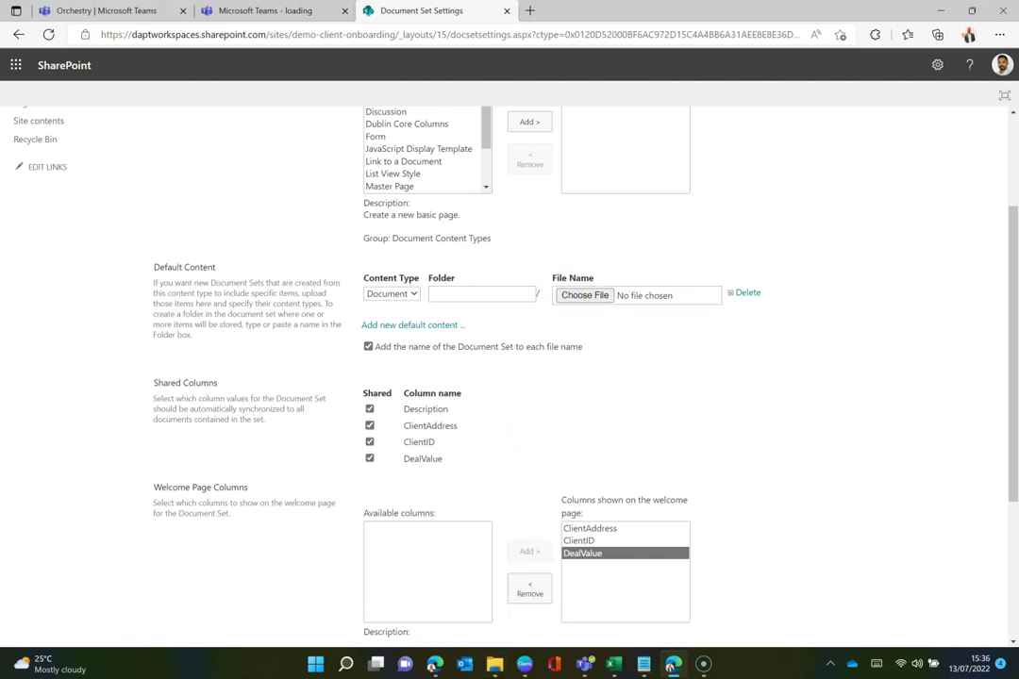
# Set Partner NDA.docx as default content in an Agreements folder and save
pyautogui.click(462, 293)
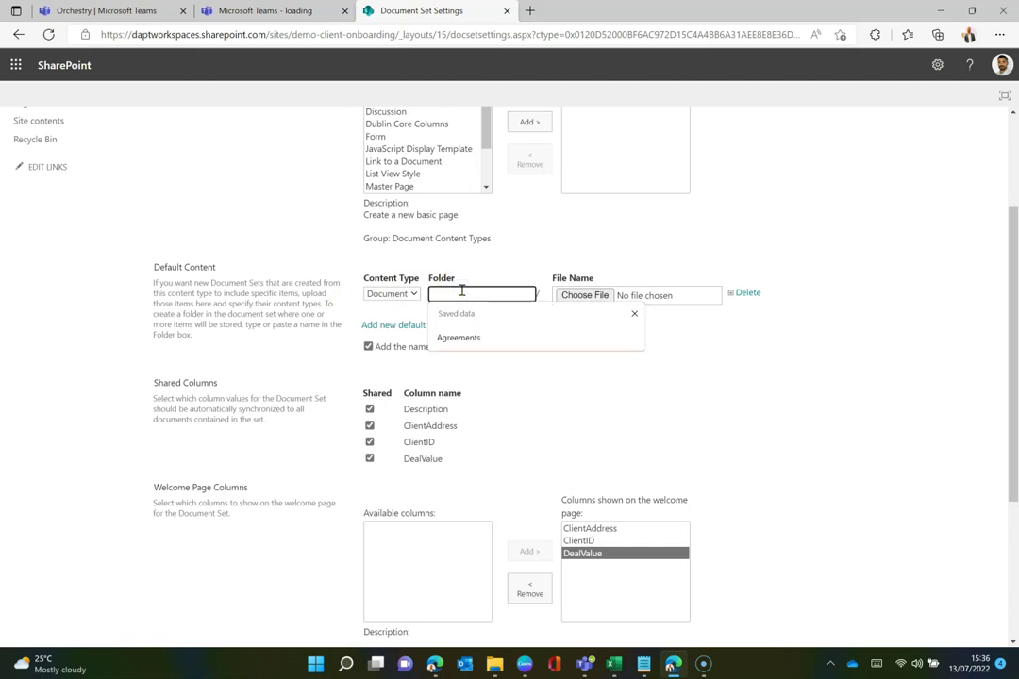
pyautogui.click(455, 336)
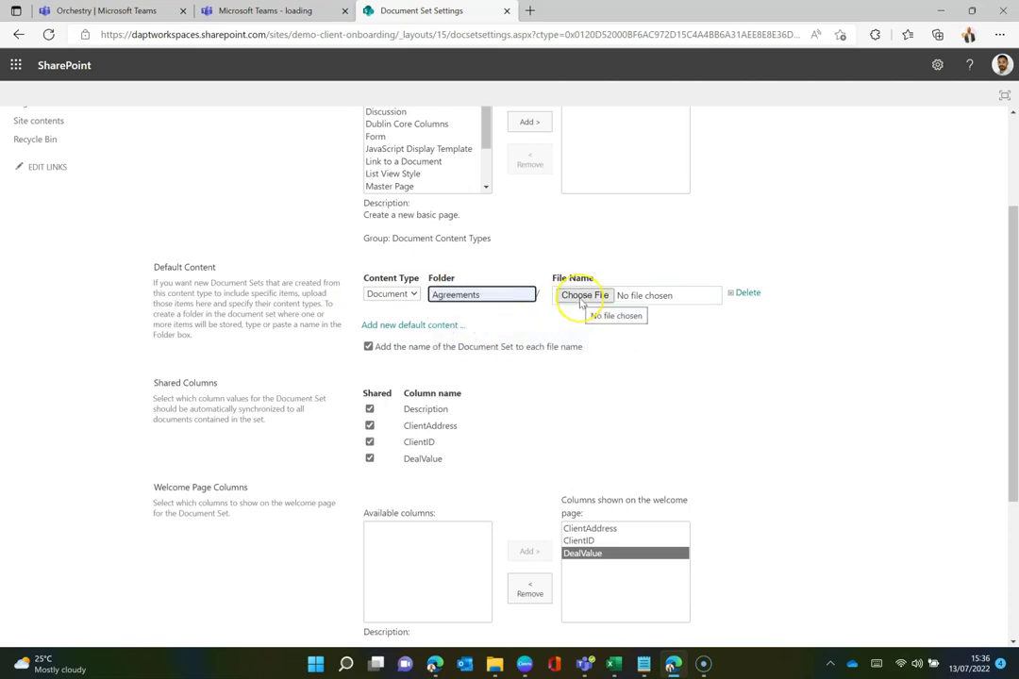
pyautogui.click(581, 296)
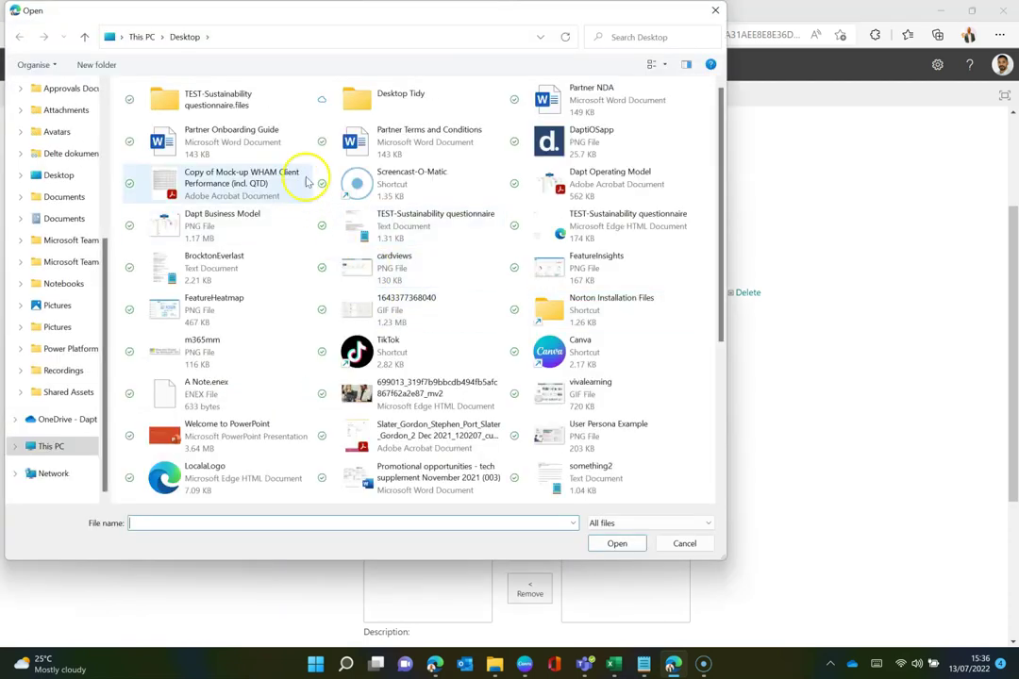
pyautogui.doubleClick(585, 99)
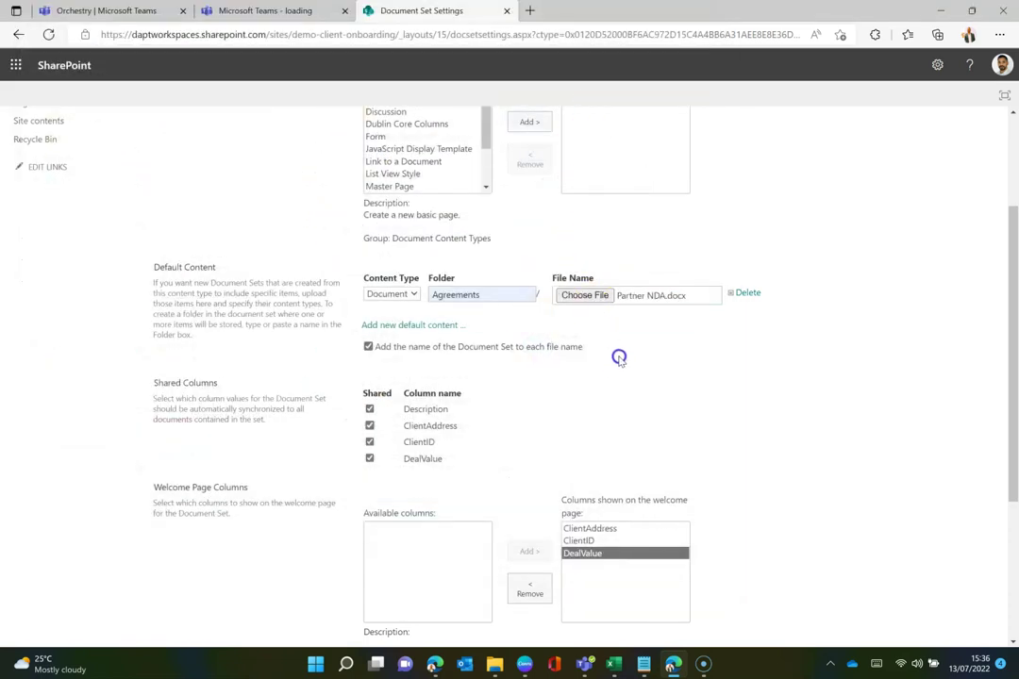
pyautogui.scroll(-3, 623, 361)
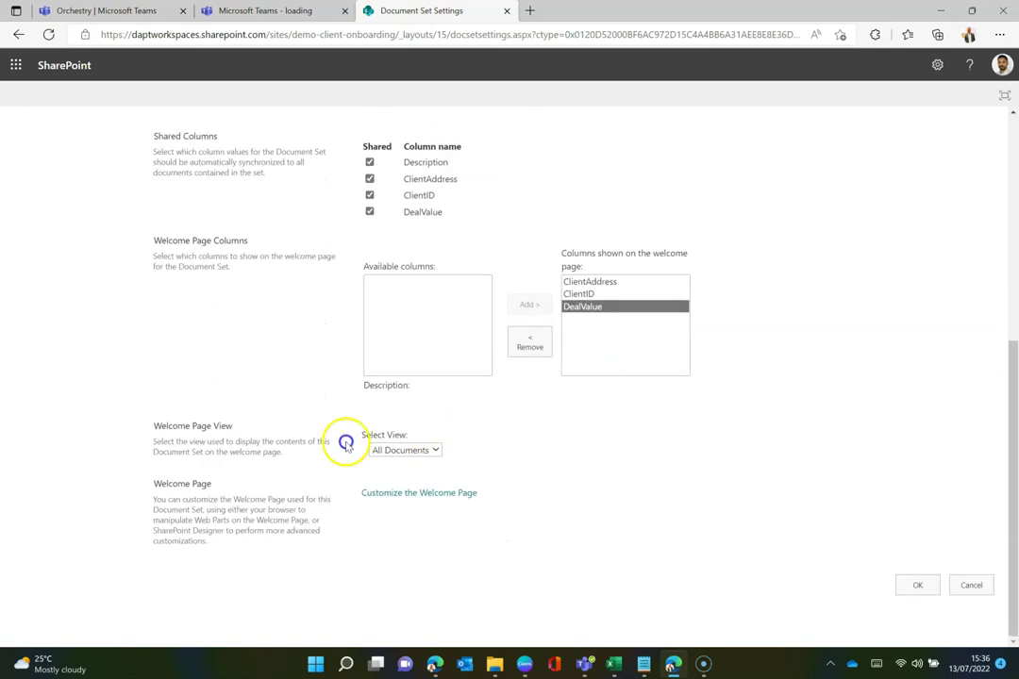
pyautogui.click(909, 584)
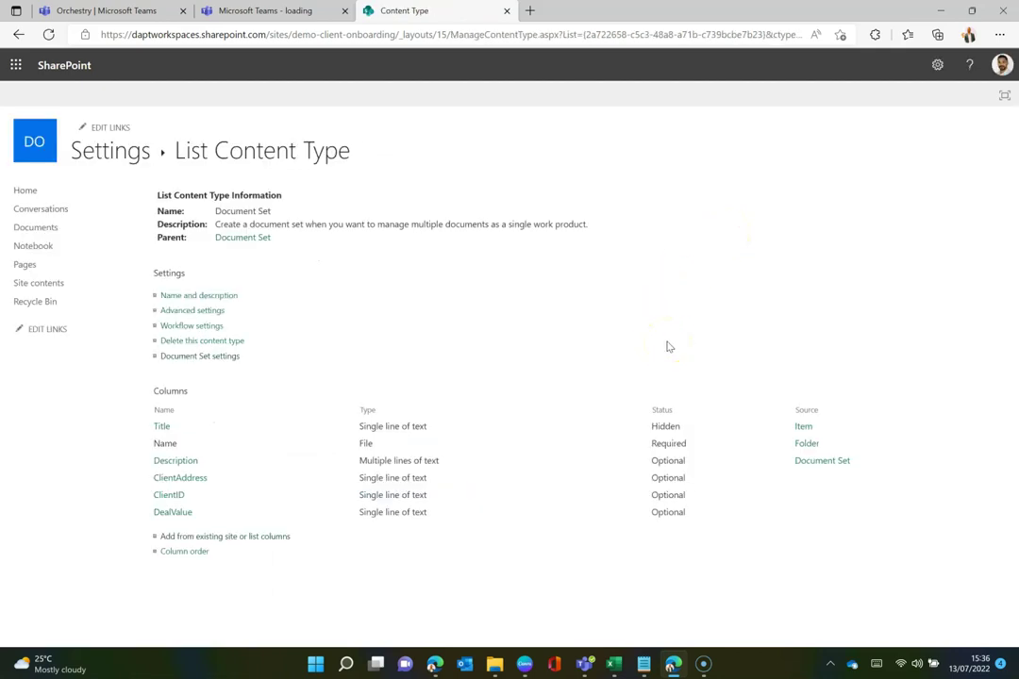
# Return to the Documents library and open the New Document Set form
pyautogui.click(122, 155)
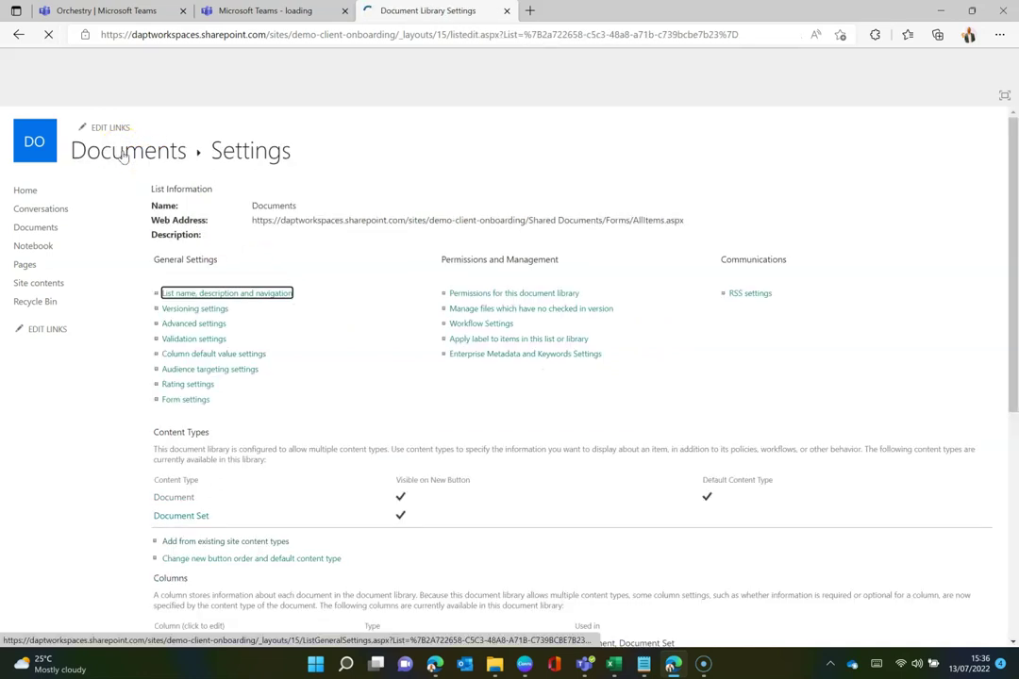
pyautogui.click(122, 154)
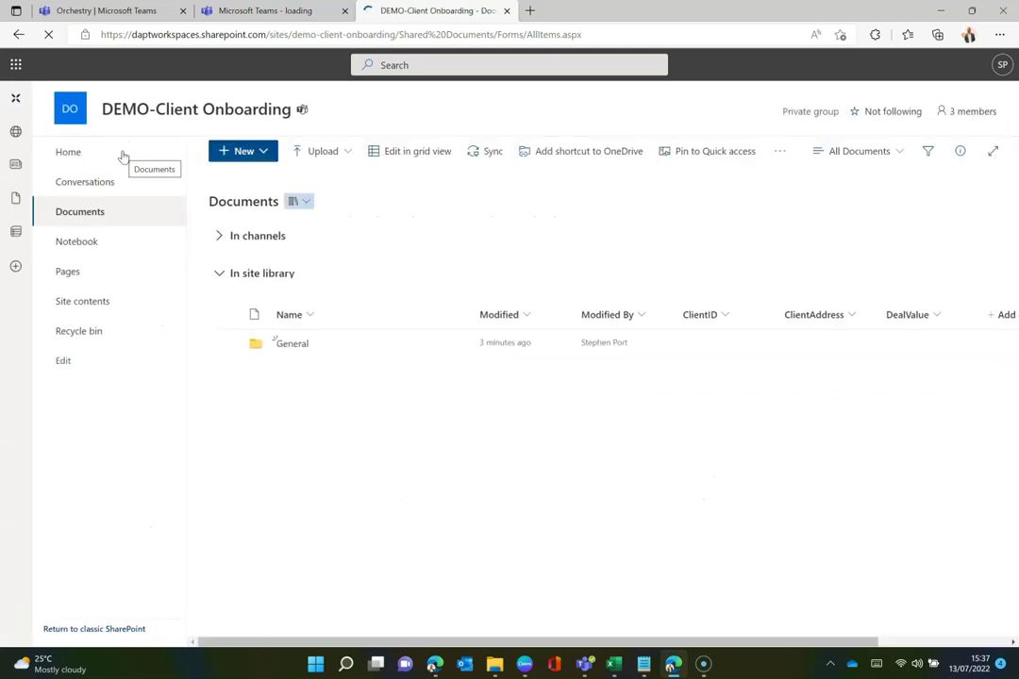
pyautogui.click(236, 156)
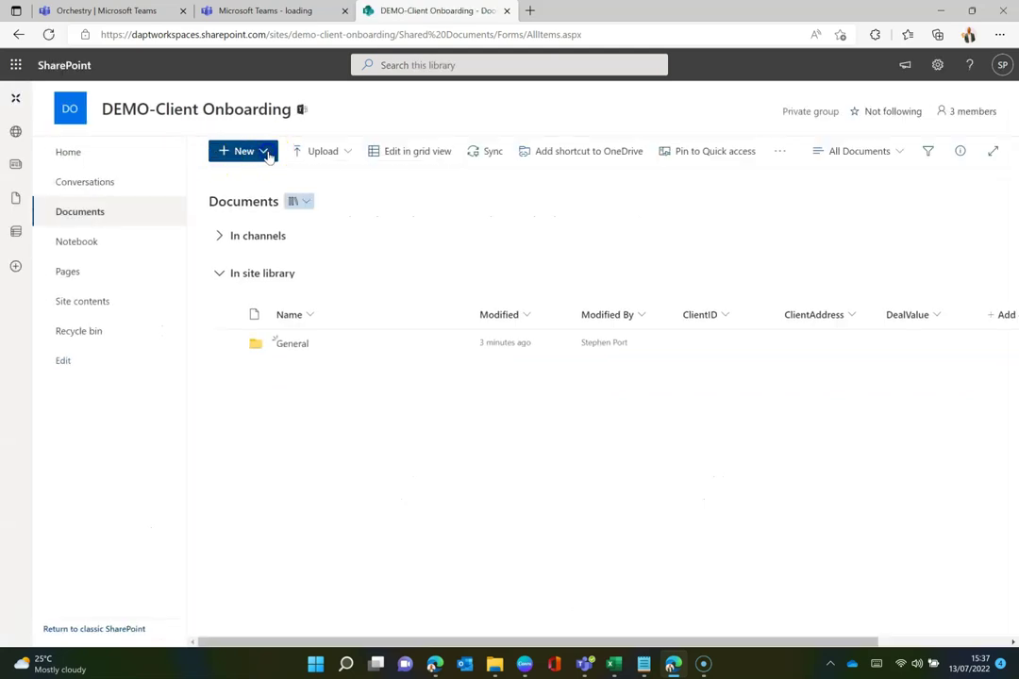
pyautogui.click(268, 156)
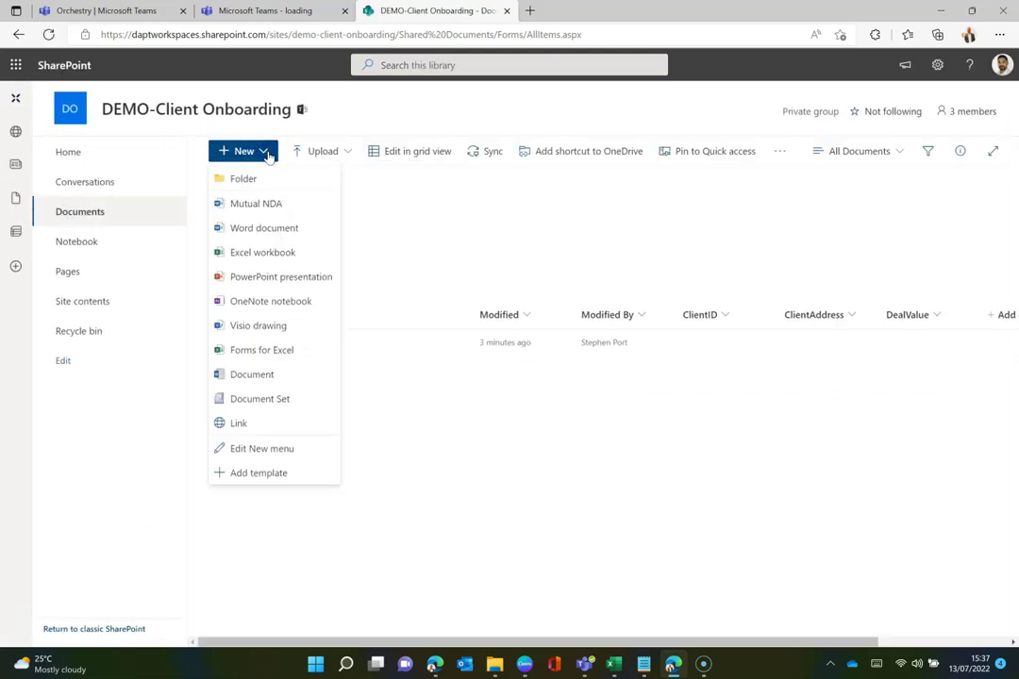
pyautogui.click(260, 399)
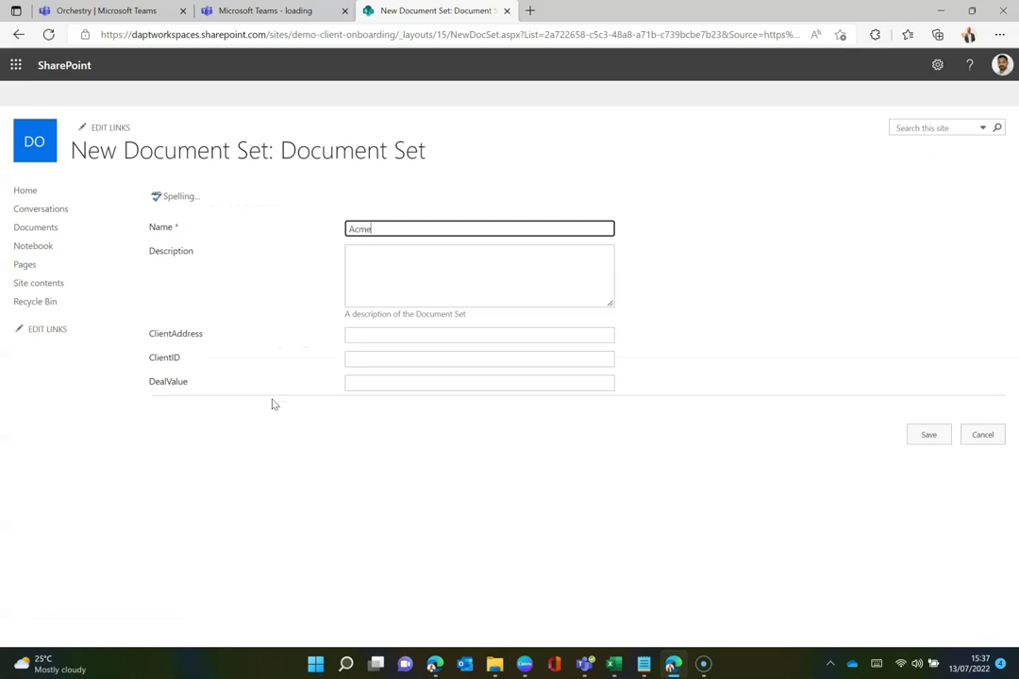
# Enter the Acme Ltd description and paste 123 Roadrunner Avenue into ClientAddress
pyautogui.click(447, 292)
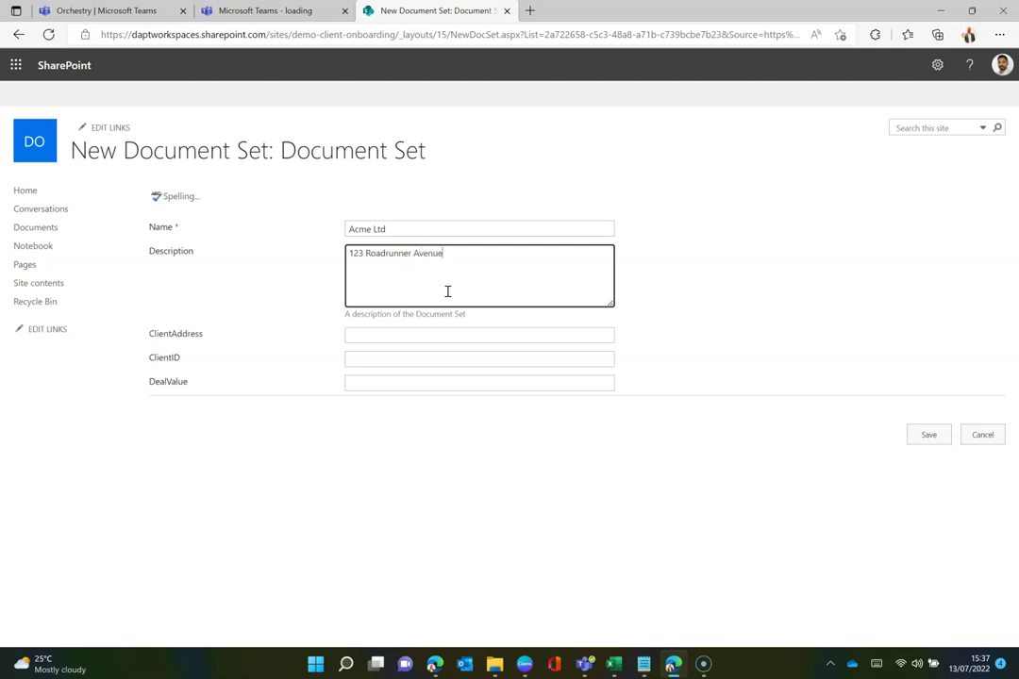
pyautogui.click(412, 335)
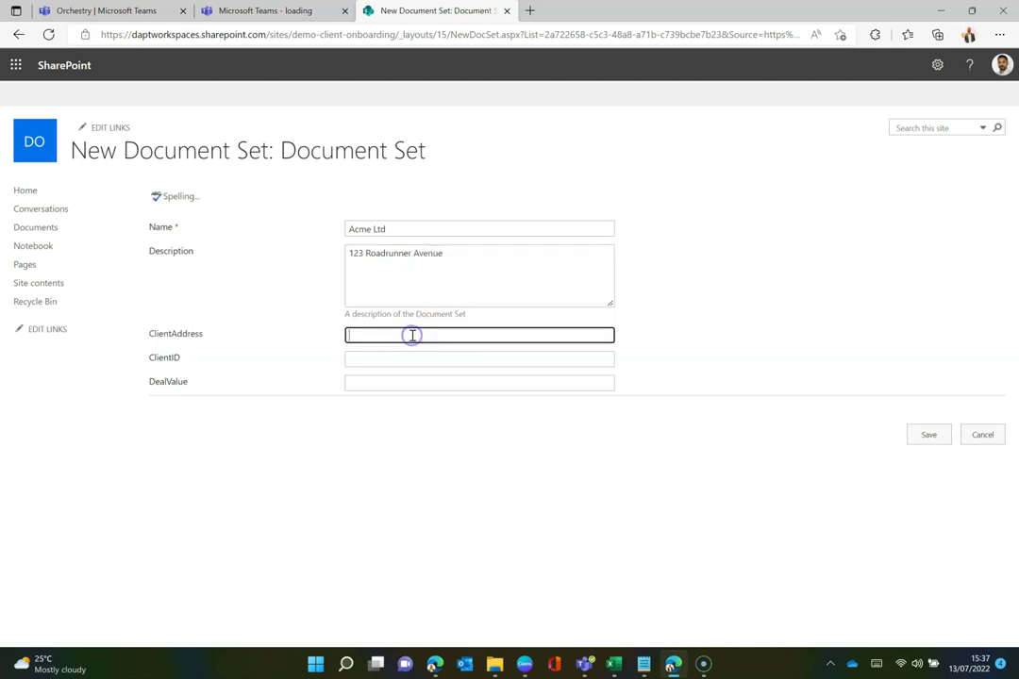
pyautogui.tripleClick(431, 260)
pyautogui.hotkey('ctrl', 'c')
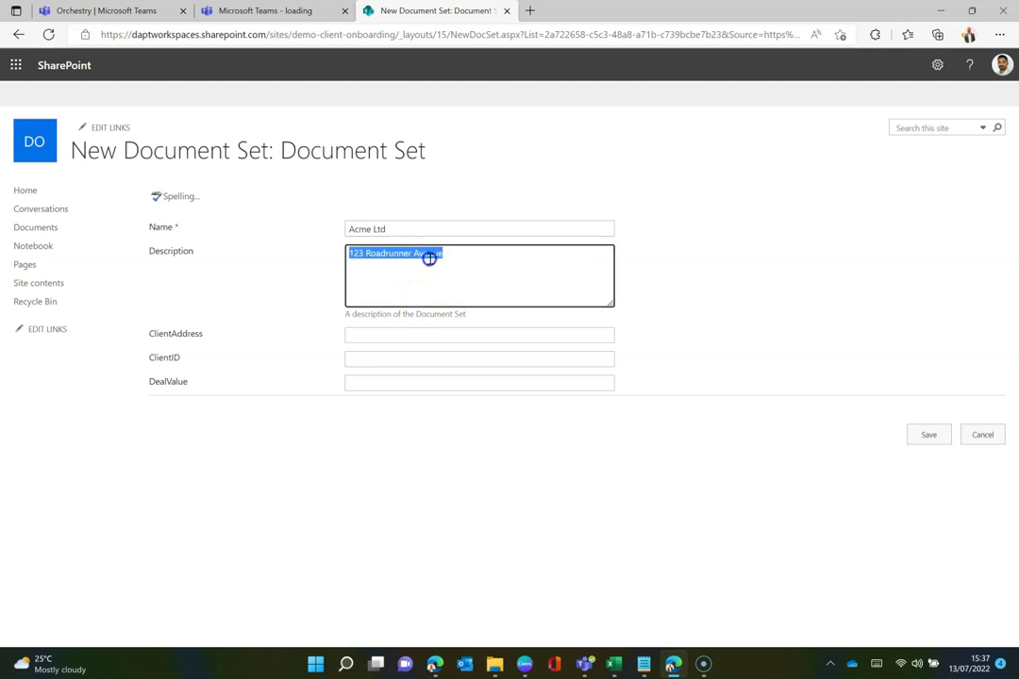
pyautogui.click(416, 334)
pyautogui.hotkey('ctrl', 'v')
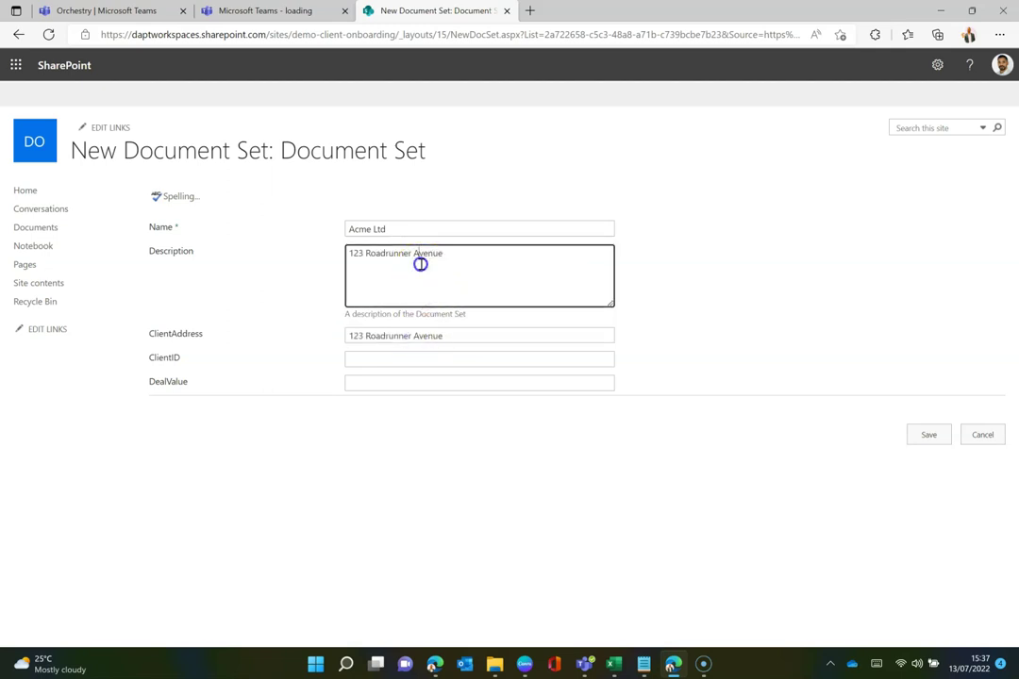
pyautogui.tripleClick(420, 264)
pyautogui.write('Creates tools to capture')
# Set ClientID 12345 and DealValue 500000, then save the Acme Ltd Document Set
pyautogui.click(380, 359)
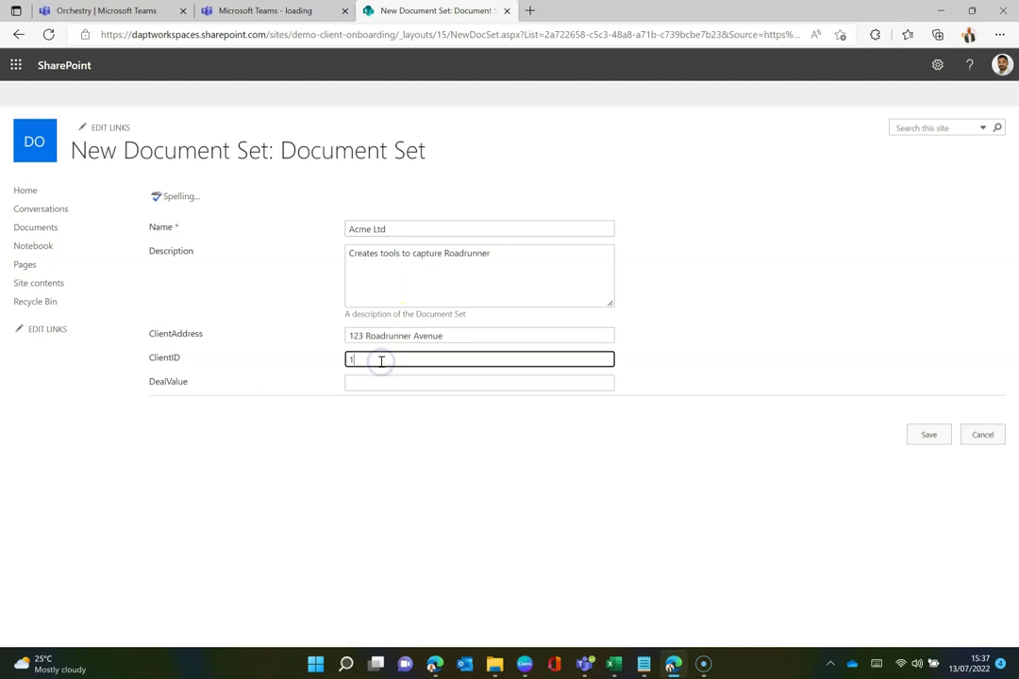
pyautogui.click(364, 381)
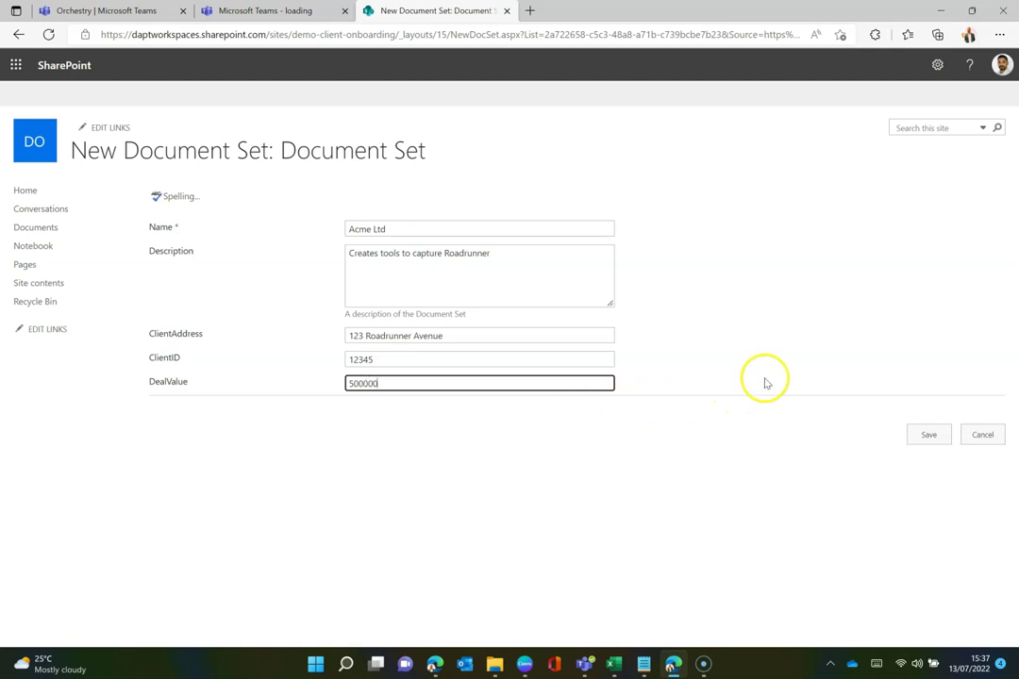
pyautogui.click(930, 437)
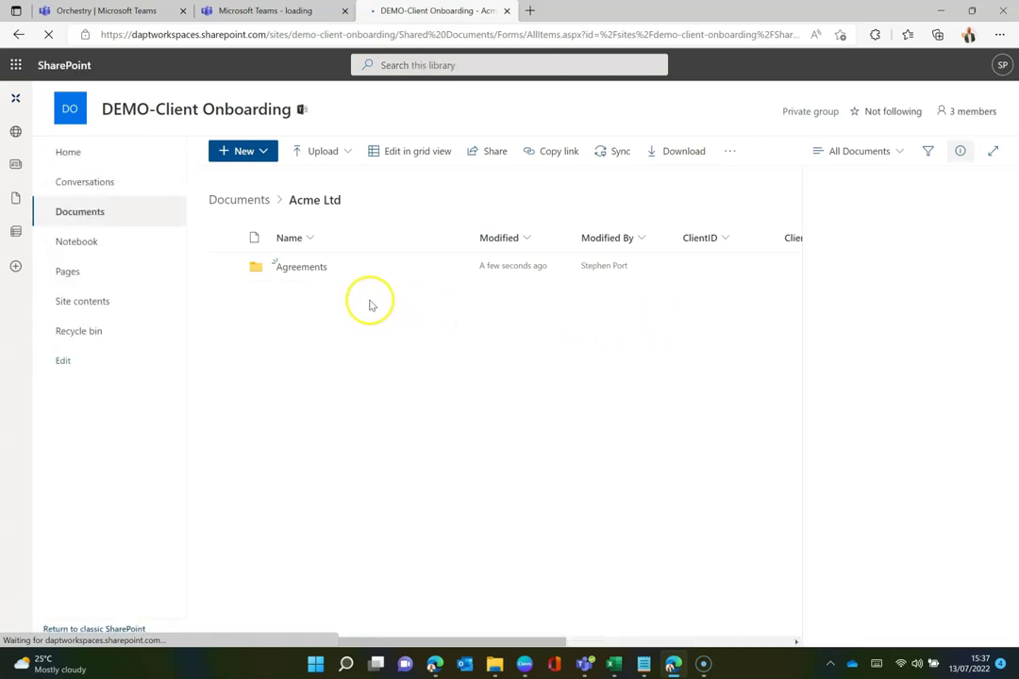
# Check the Agreements folder's NDA for Acme Ltd client metadata, then return to the library root
pyautogui.click(297, 270)
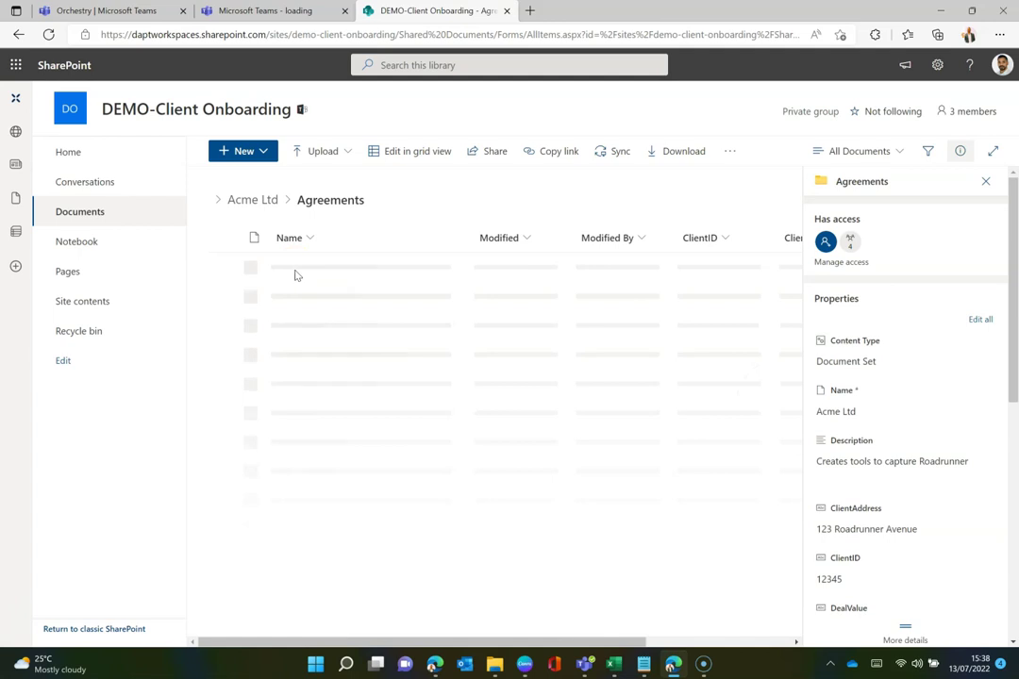
pyautogui.click(986, 181)
pyautogui.moveTo(527, 645); pyautogui.dragTo(502, 627)
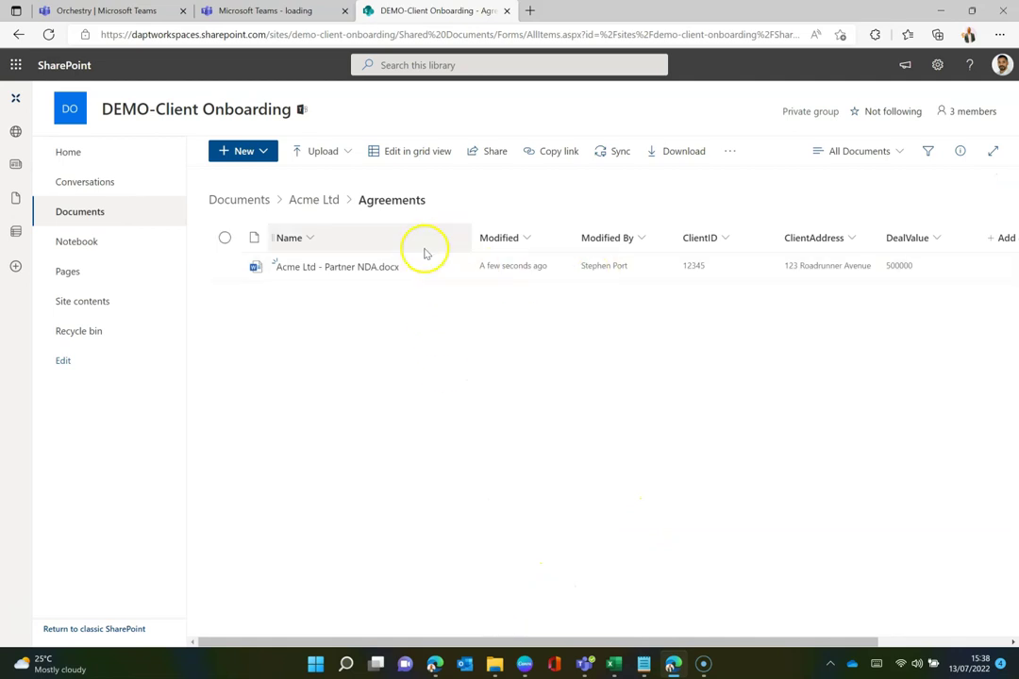
pyautogui.click(317, 201)
pyautogui.click(238, 200)
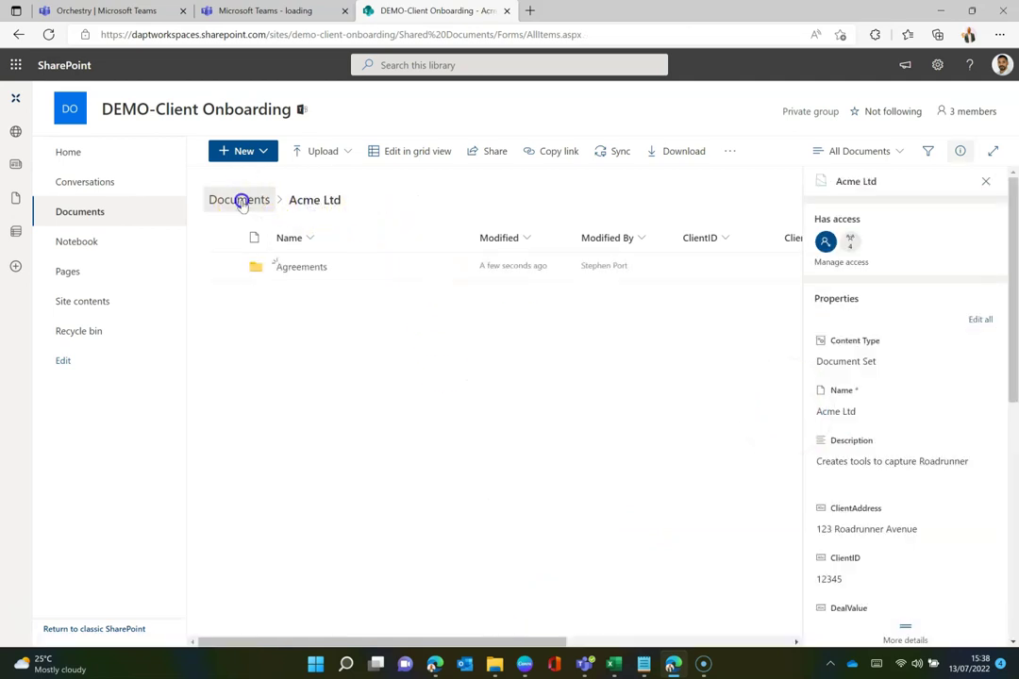
# Expand the In channels section and switch back to the Teams General Files view
pyautogui.click(985, 181)
pyautogui.moveTo(550, 643)
pyautogui.mouseDown()
pyautogui.moveTo(604, 642)
pyautogui.moveTo(546, 642)
pyautogui.mouseUp()
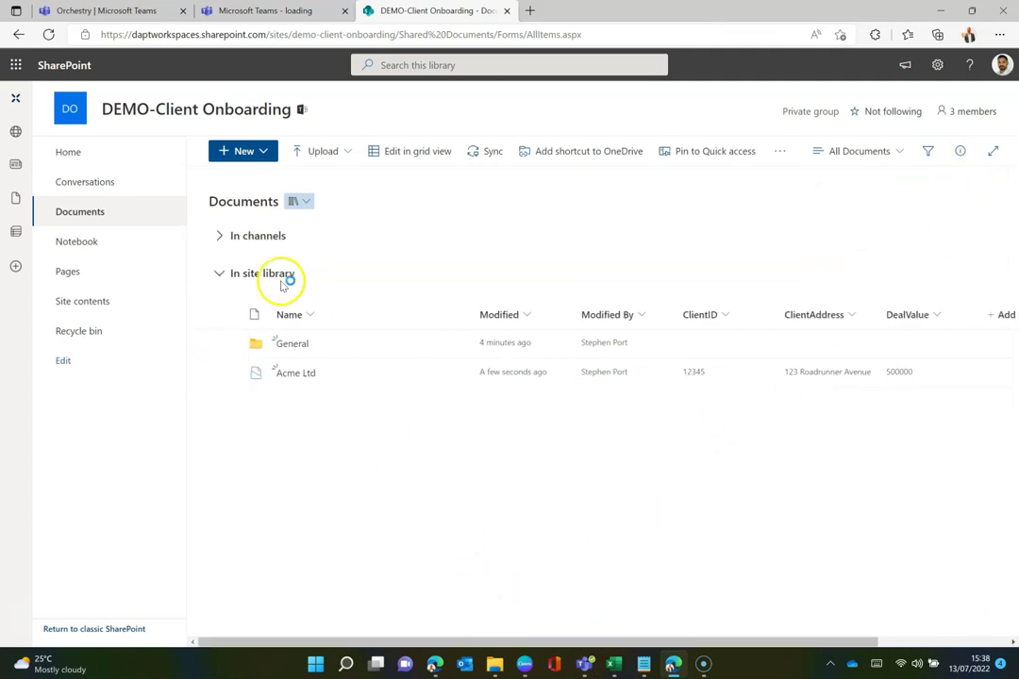
pyautogui.click(218, 236)
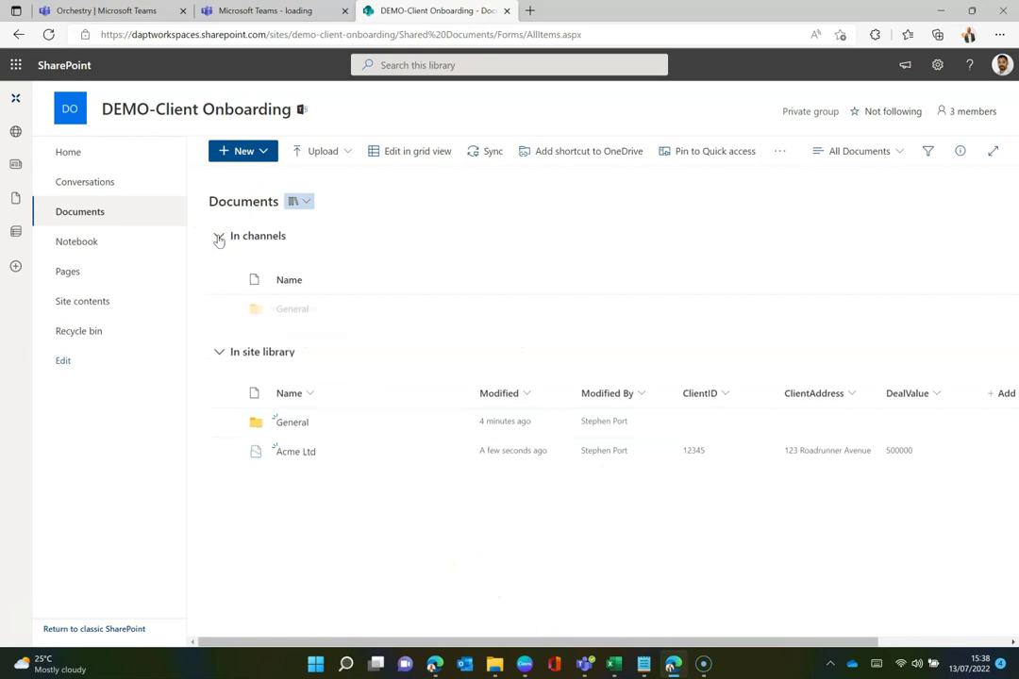
pyautogui.moveTo(286, 320); pyautogui.dragTo(287, 307)
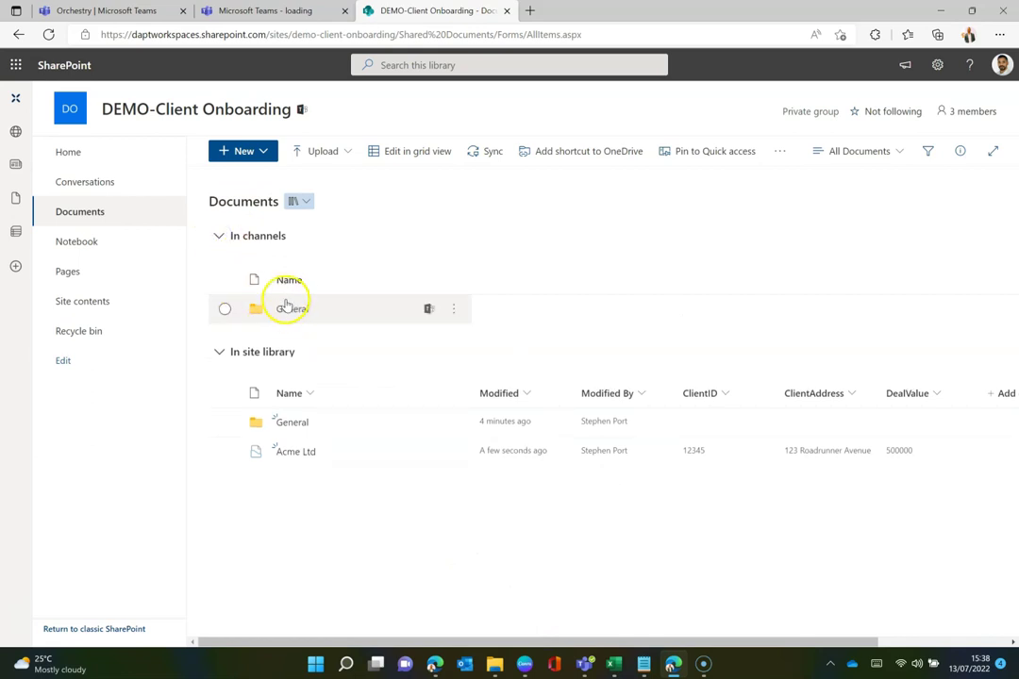
pyautogui.click(271, 12)
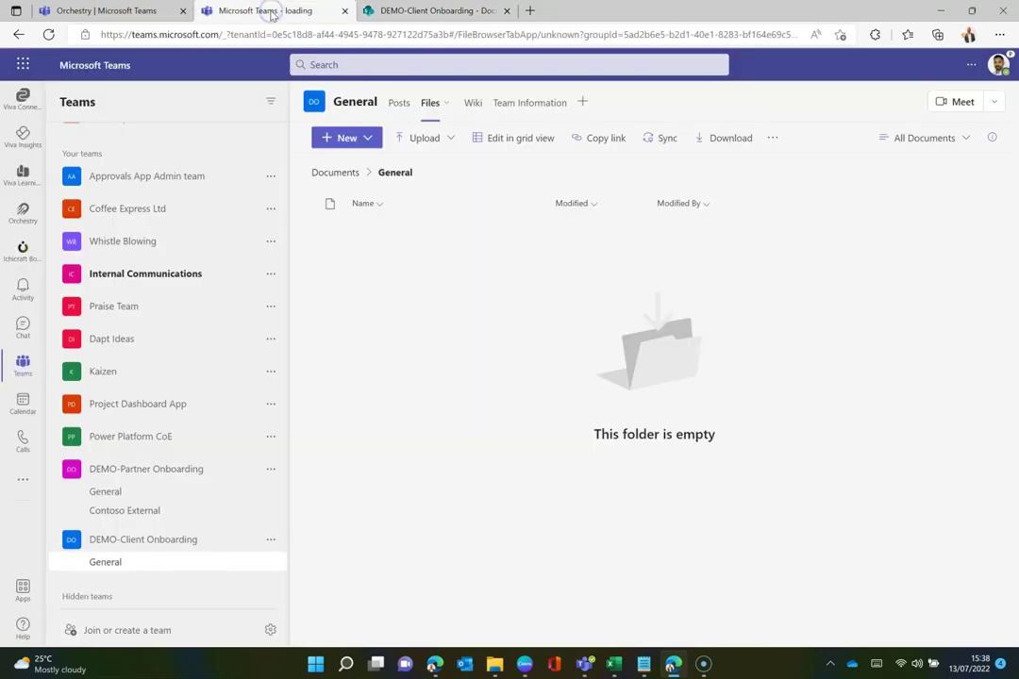
# Add an 'Acme Ltd' channel to DEMO-Client Onboarding, shown automatically for everyone
pyautogui.click(407, 14)
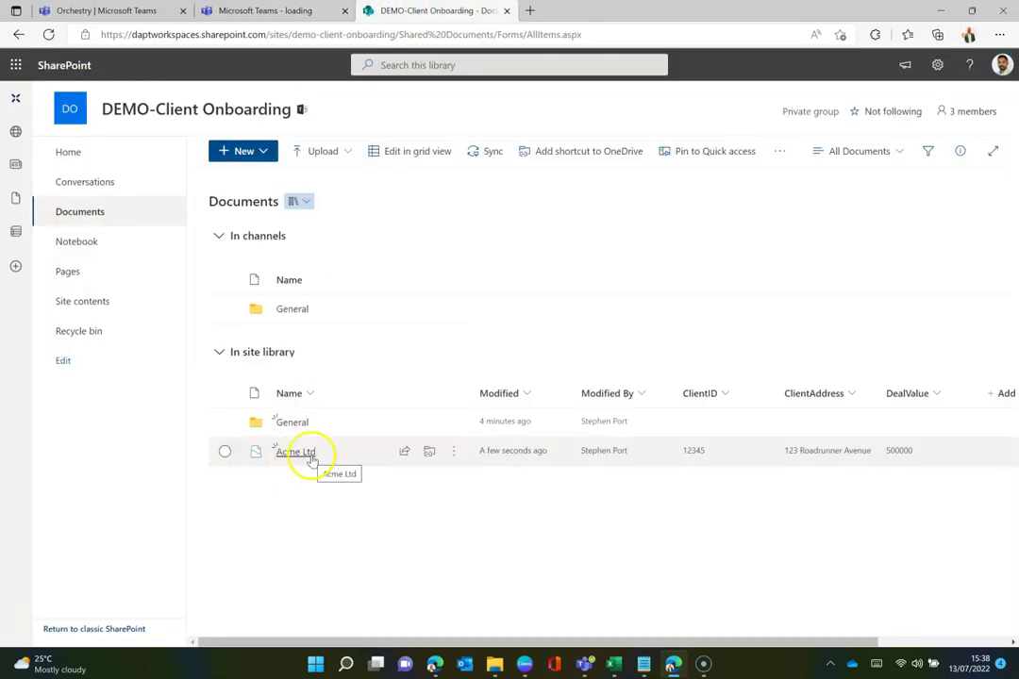
pyautogui.click(255, 10)
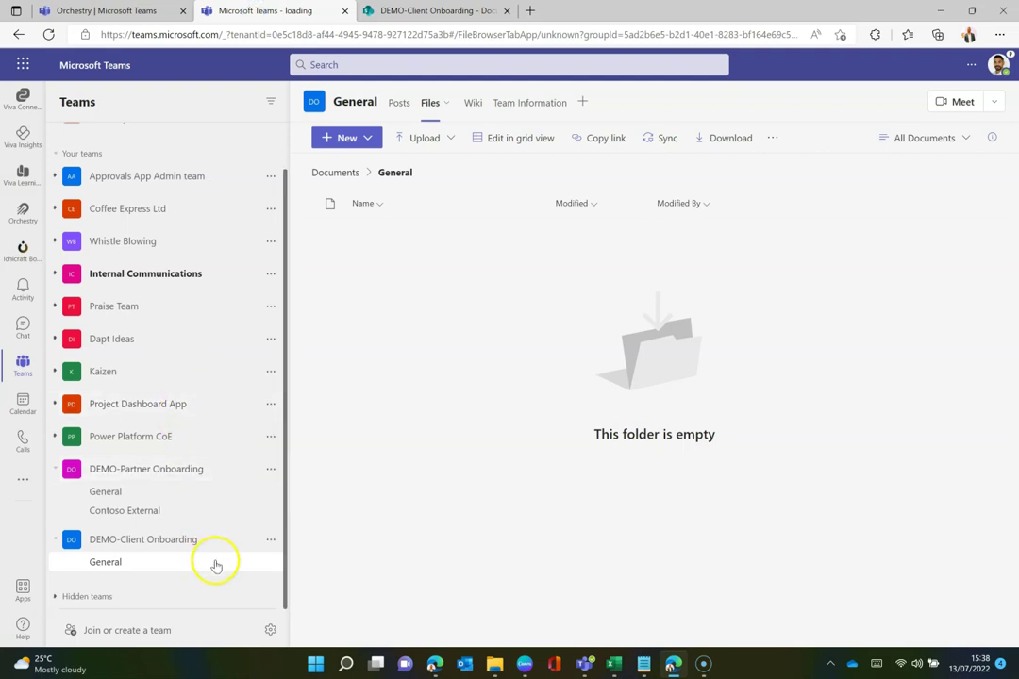
pyautogui.click(270, 540)
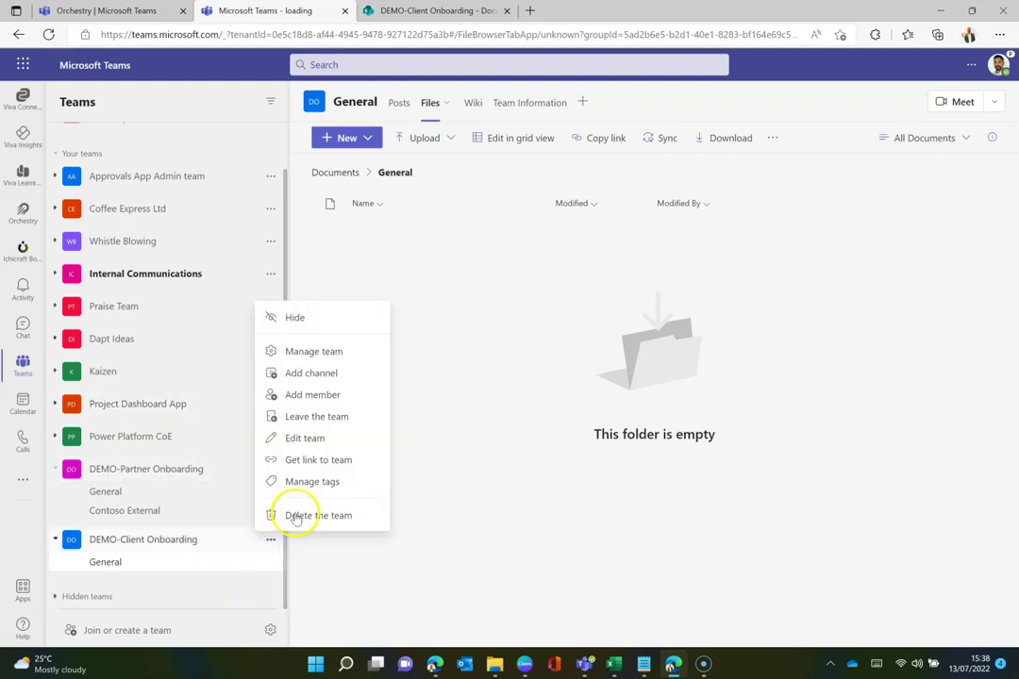
pyautogui.click(314, 372)
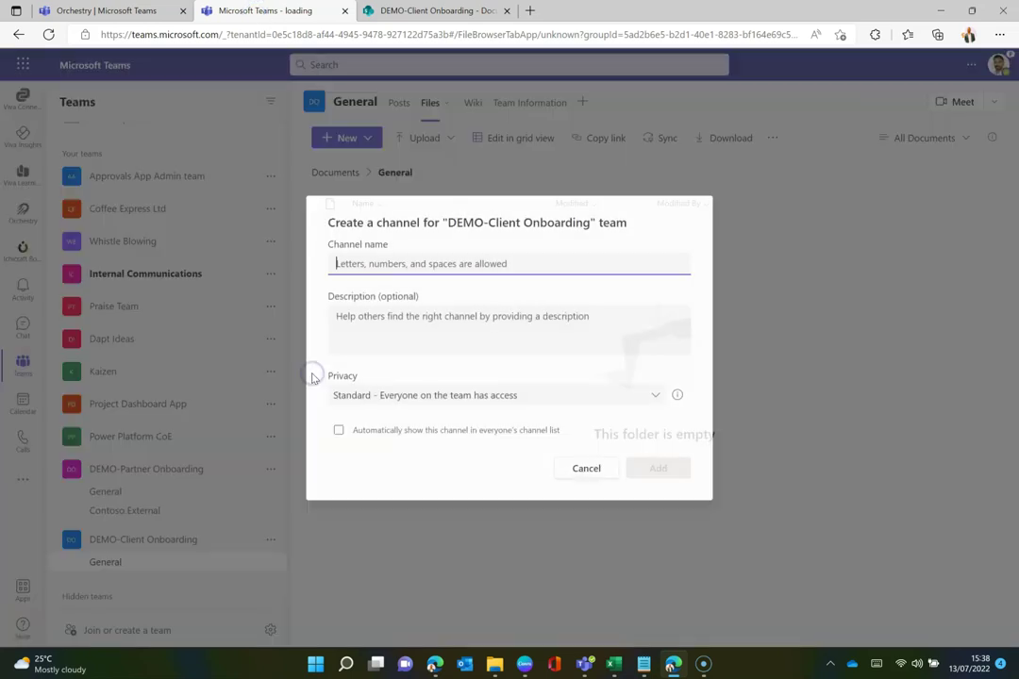
pyautogui.write('Acme Ltd')
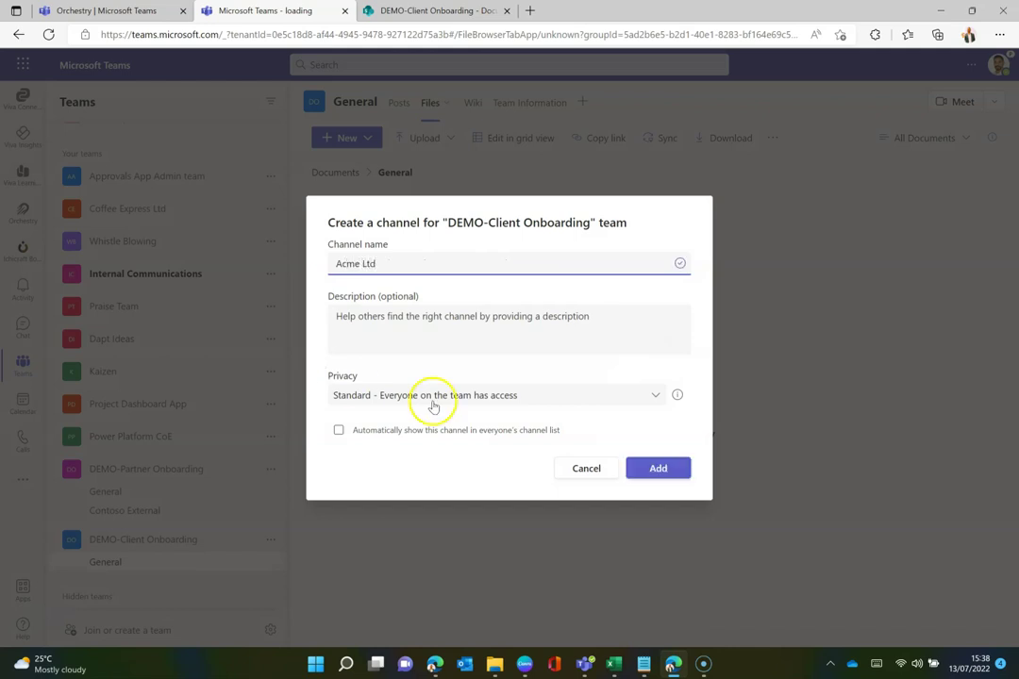
pyautogui.click(466, 431)
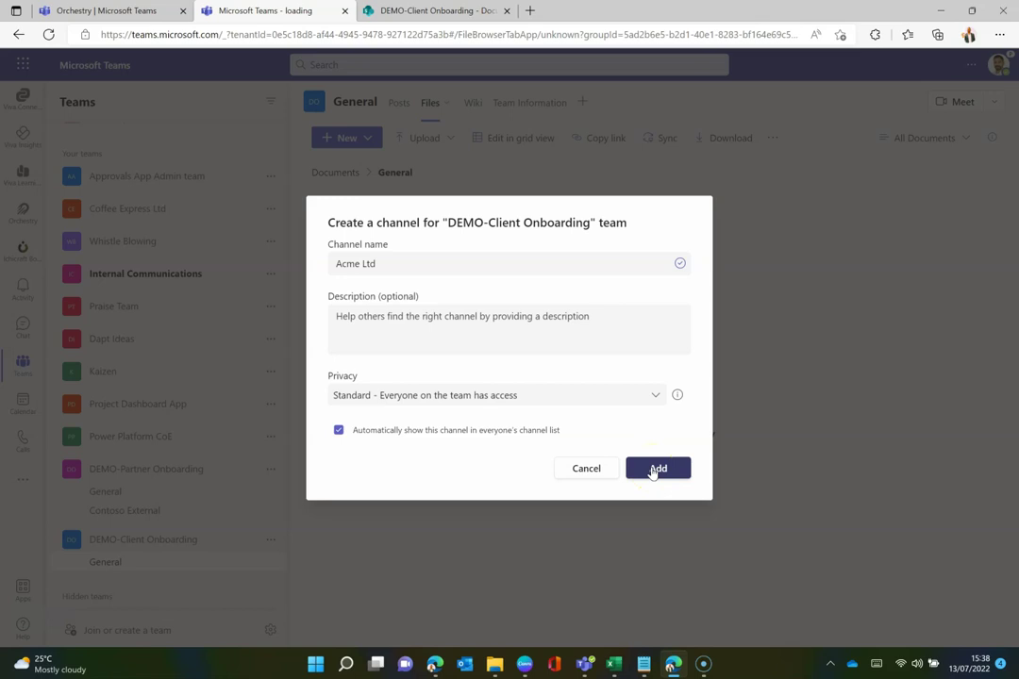
pyautogui.click(652, 469)
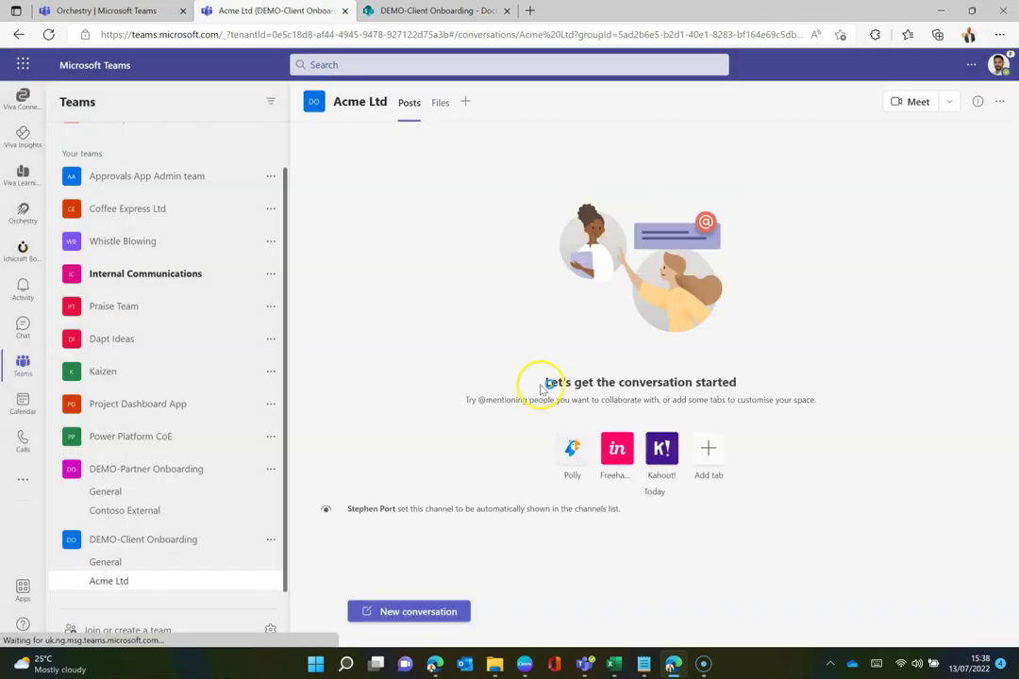
# Upload Partner Terms and Conditions.docx into the Acme Ltd channel's Agreements folder
pyautogui.click(439, 105)
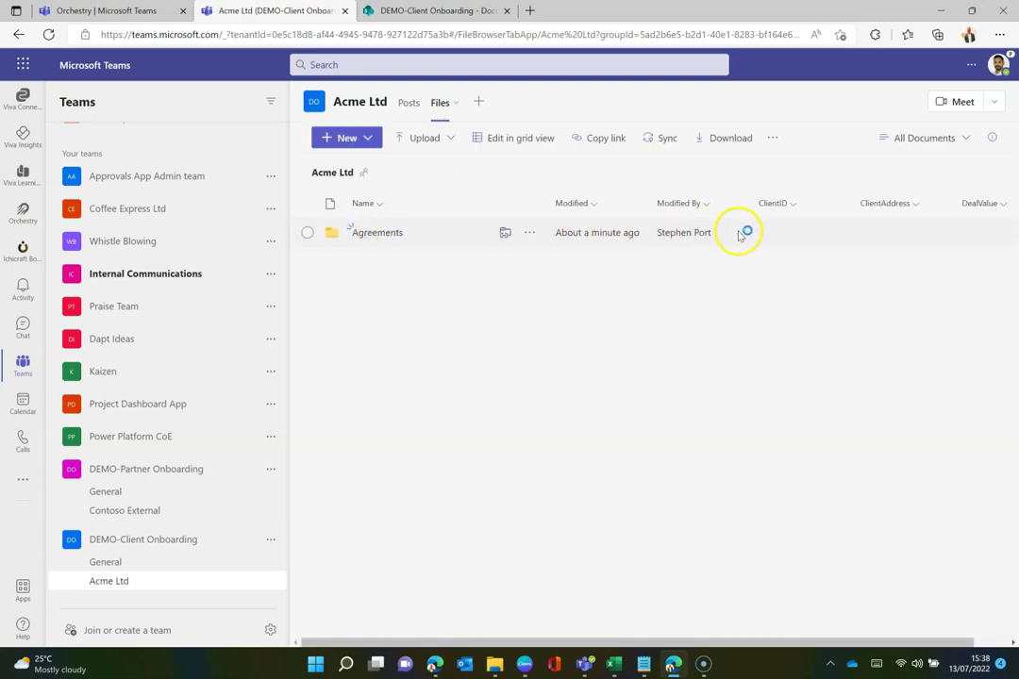
pyautogui.click(380, 233)
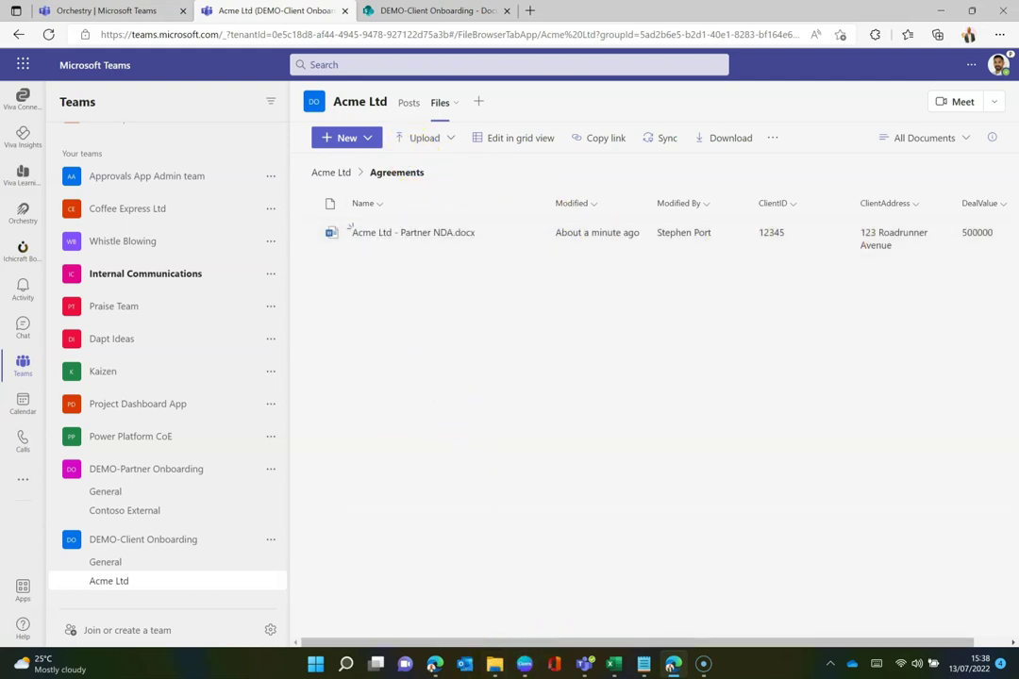
pyautogui.moveTo(2, 283); pyautogui.dragTo(389, 315)
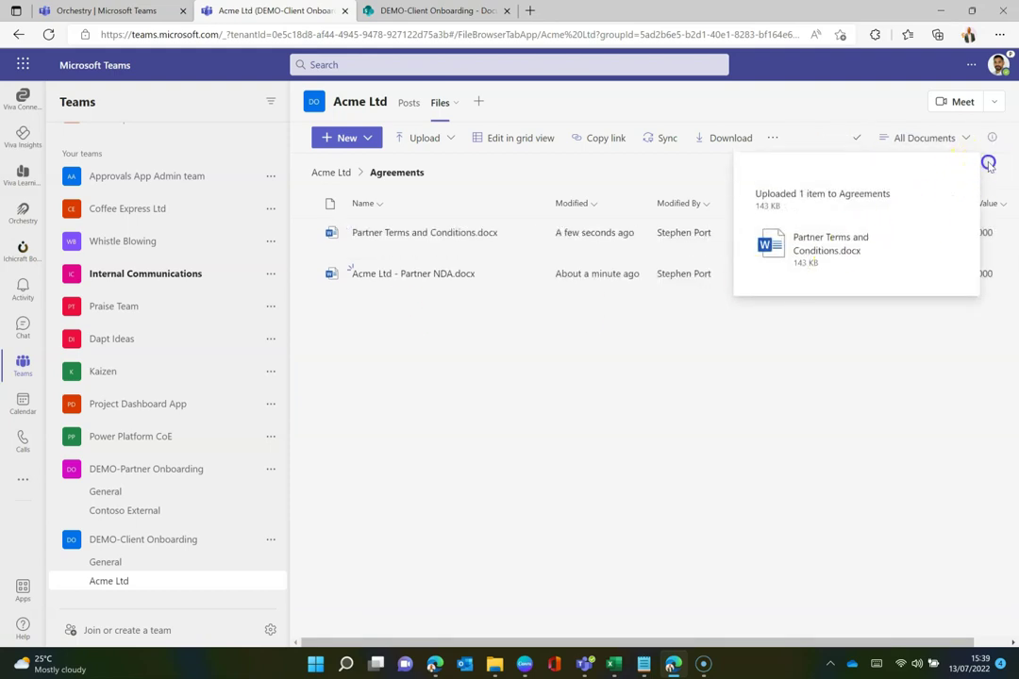
# Check the upload progress and the inherited ClientID column, then return to the Acme Ltd level
pyautogui.click(857, 139)
pyautogui.click(999, 145)
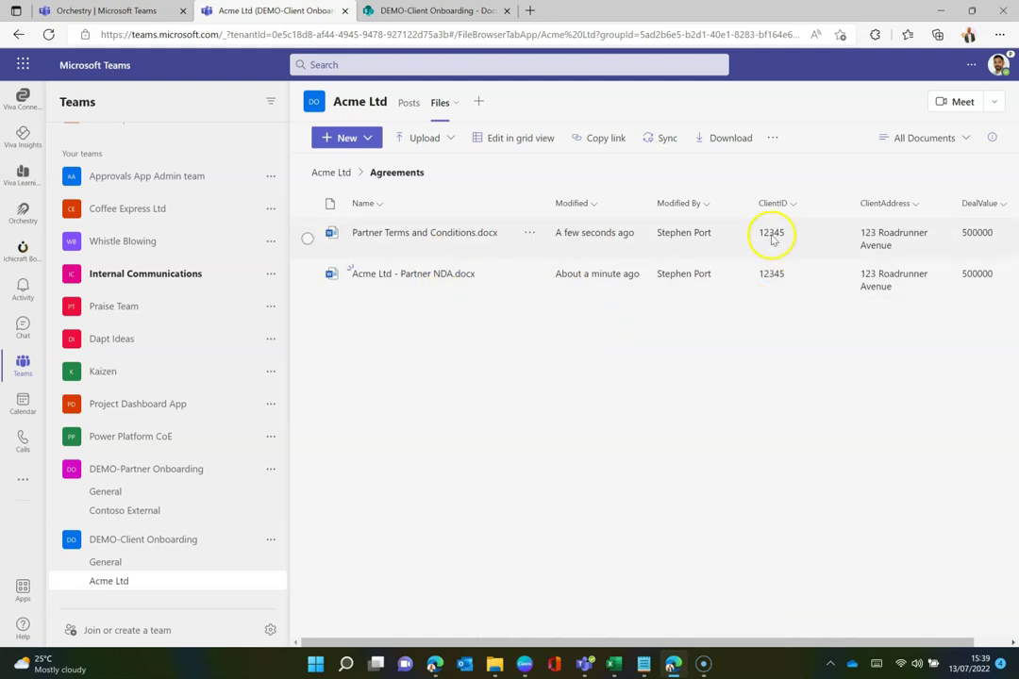
pyautogui.click(795, 207)
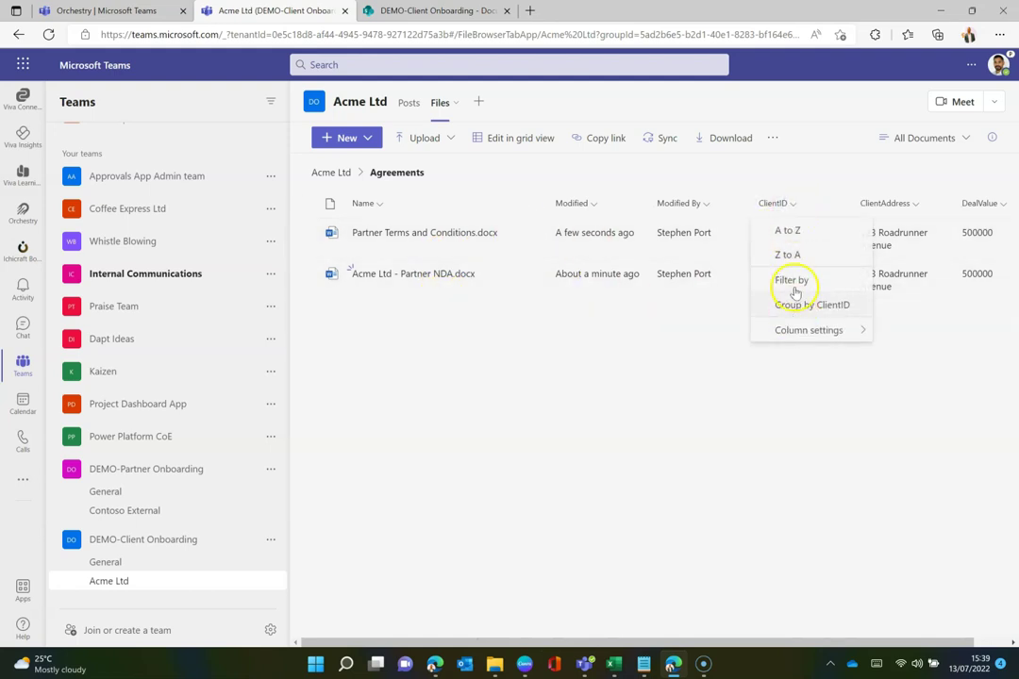
pyautogui.click(567, 393)
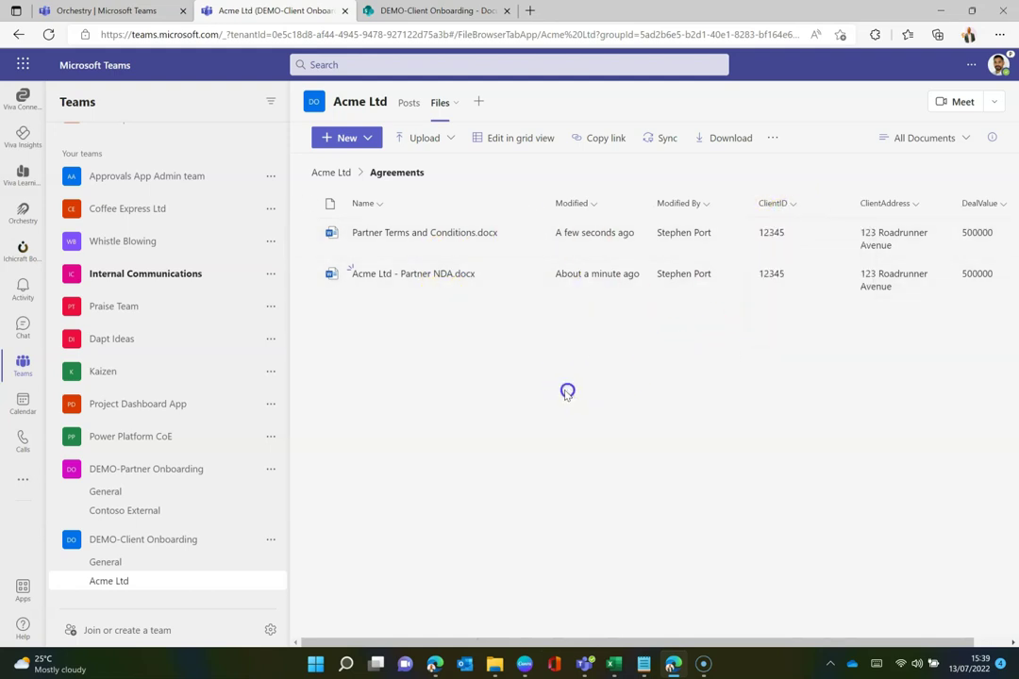
pyautogui.click(343, 174)
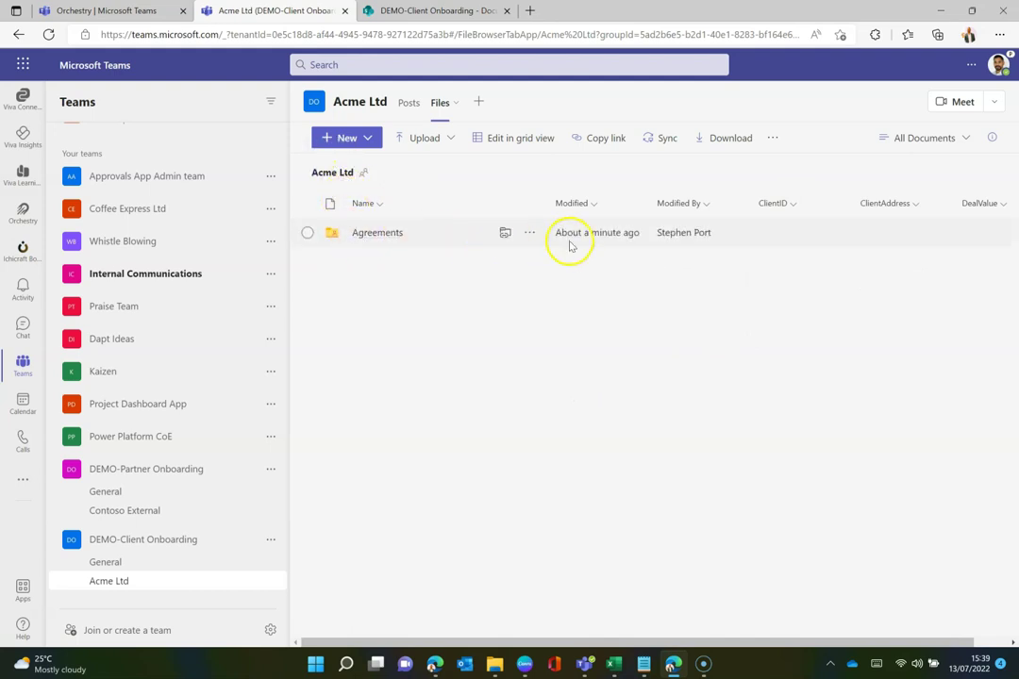